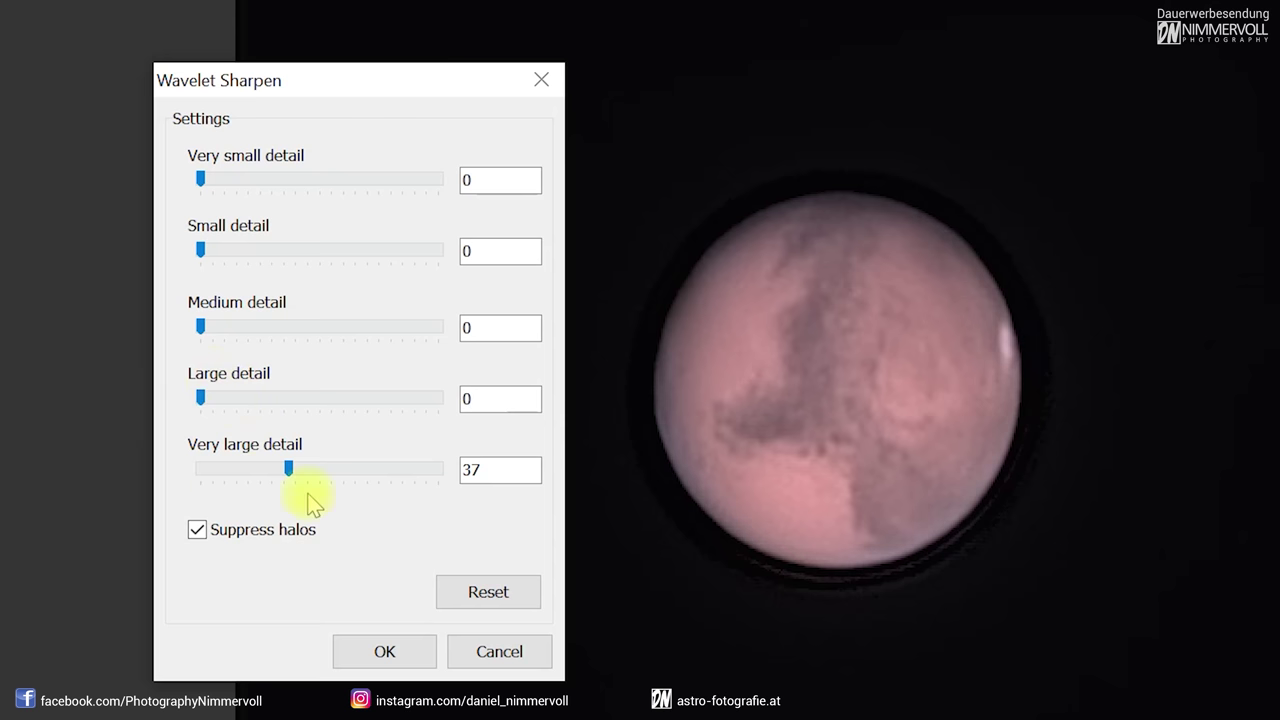
# Apply wavelet sharpening with very large detail at 38, large detail at 17, medium detail at 9, and both small detail levels at 0
pyautogui.moveTo(289, 469)
pyautogui.mouseDown()
pyautogui.moveTo(149, 463)
pyautogui.moveTo(320, 468)
pyautogui.moveTo(218, 470)
pyautogui.moveTo(316, 470)
pyautogui.moveTo(277, 470)
pyautogui.moveTo(291, 470)
pyautogui.mouseUp()
pyautogui.moveTo(201, 399); pyautogui.dragTo(241, 398)
pyautogui.moveTo(200, 328); pyautogui.dragTo(222, 328)
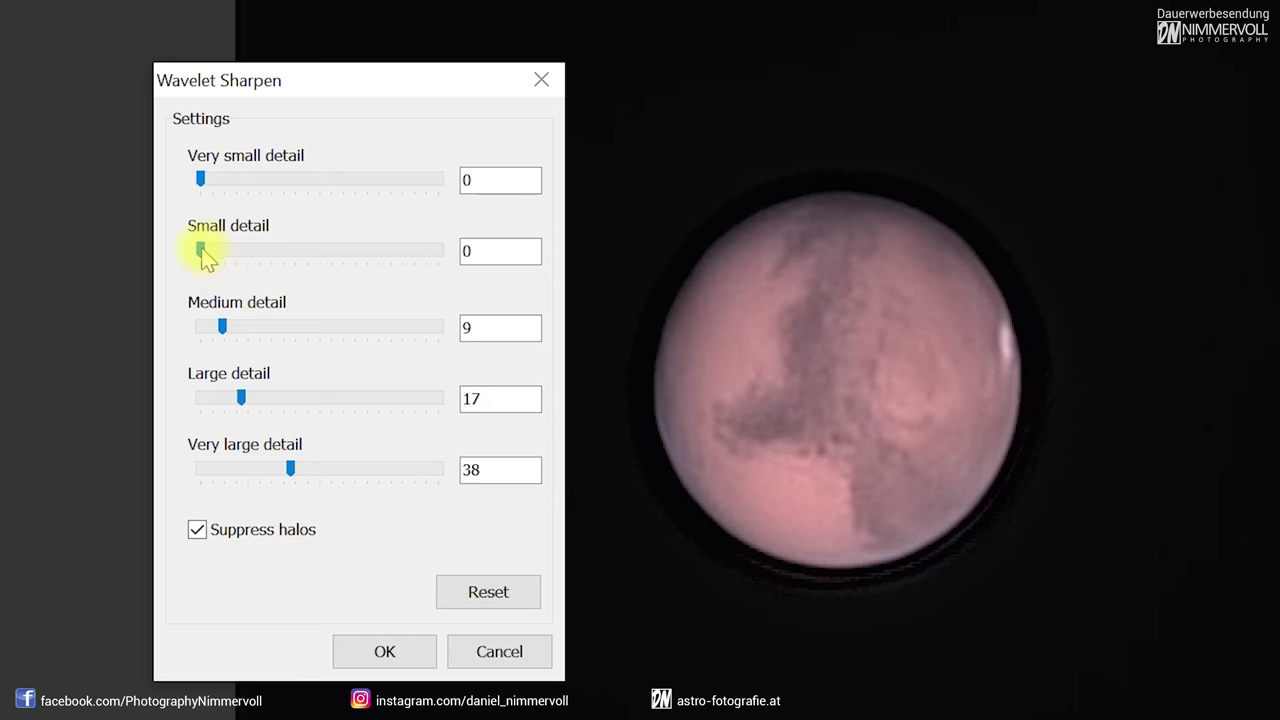
pyautogui.moveTo(200, 250); pyautogui.dragTo(55, 262)
pyautogui.moveTo(200, 179)
pyautogui.mouseDown()
pyautogui.moveTo(437, 189)
pyautogui.moveTo(200, 180)
pyautogui.mouseUp()
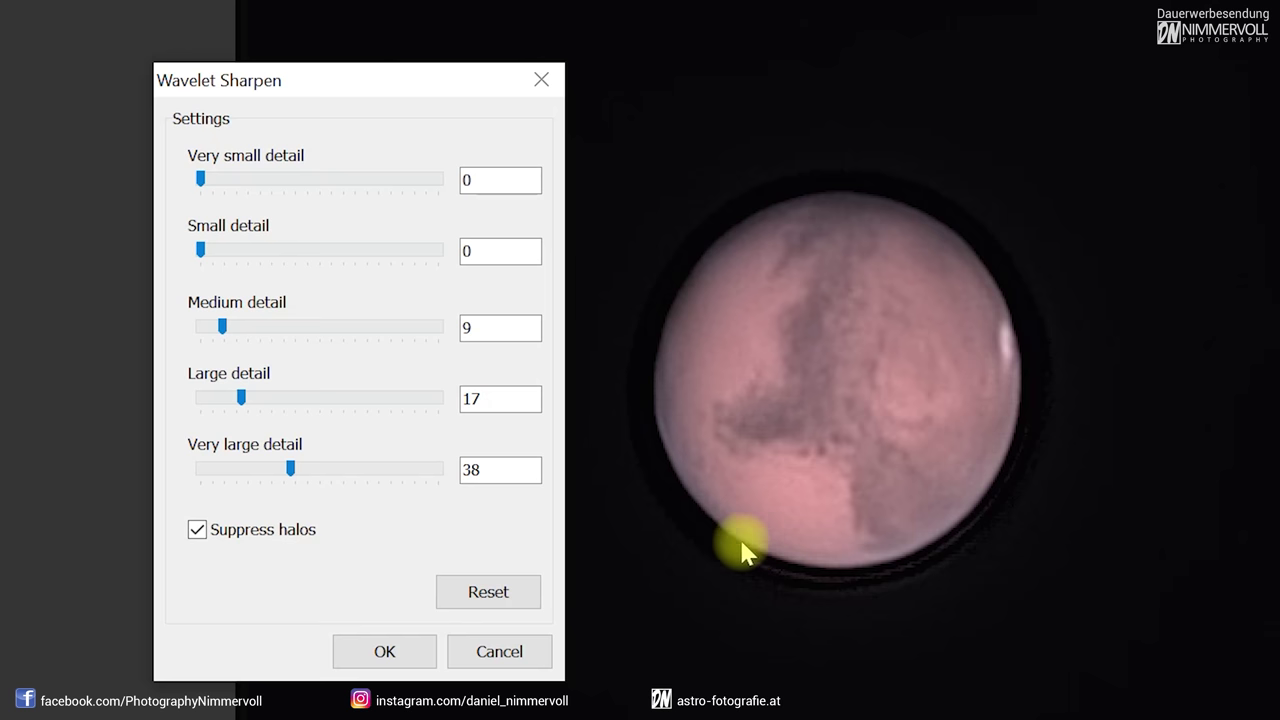
pyautogui.click(384, 652)
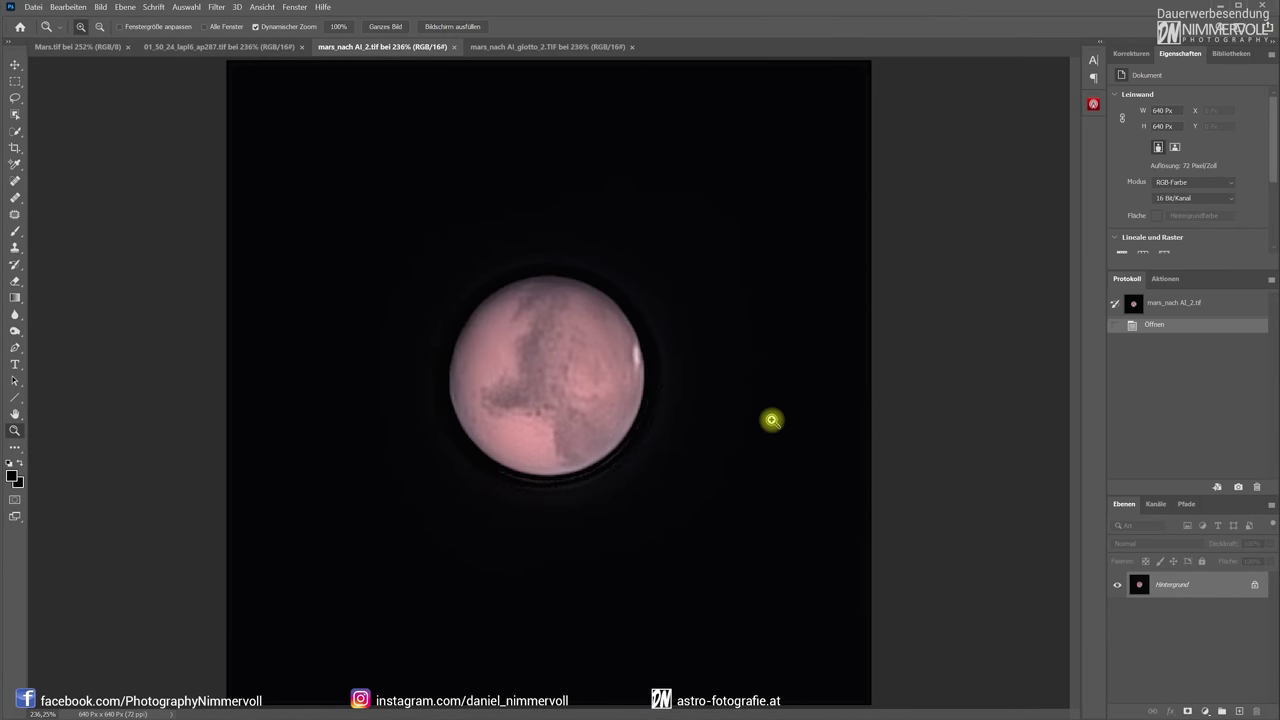
# Switch to Giotto and load mars_nach AI_2.tif from the AS_P20 folder into Puffer A
pyautogui.click(542, 47)
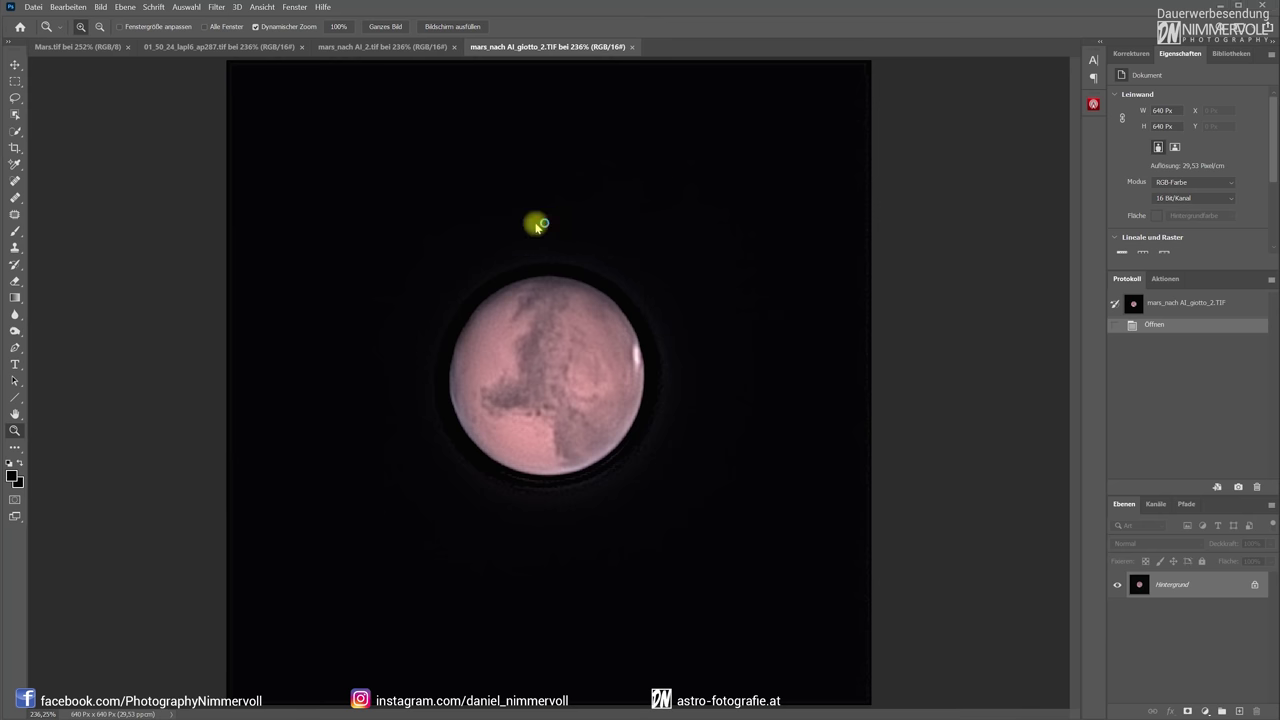
pyautogui.hotkey('alt', 'Tab')
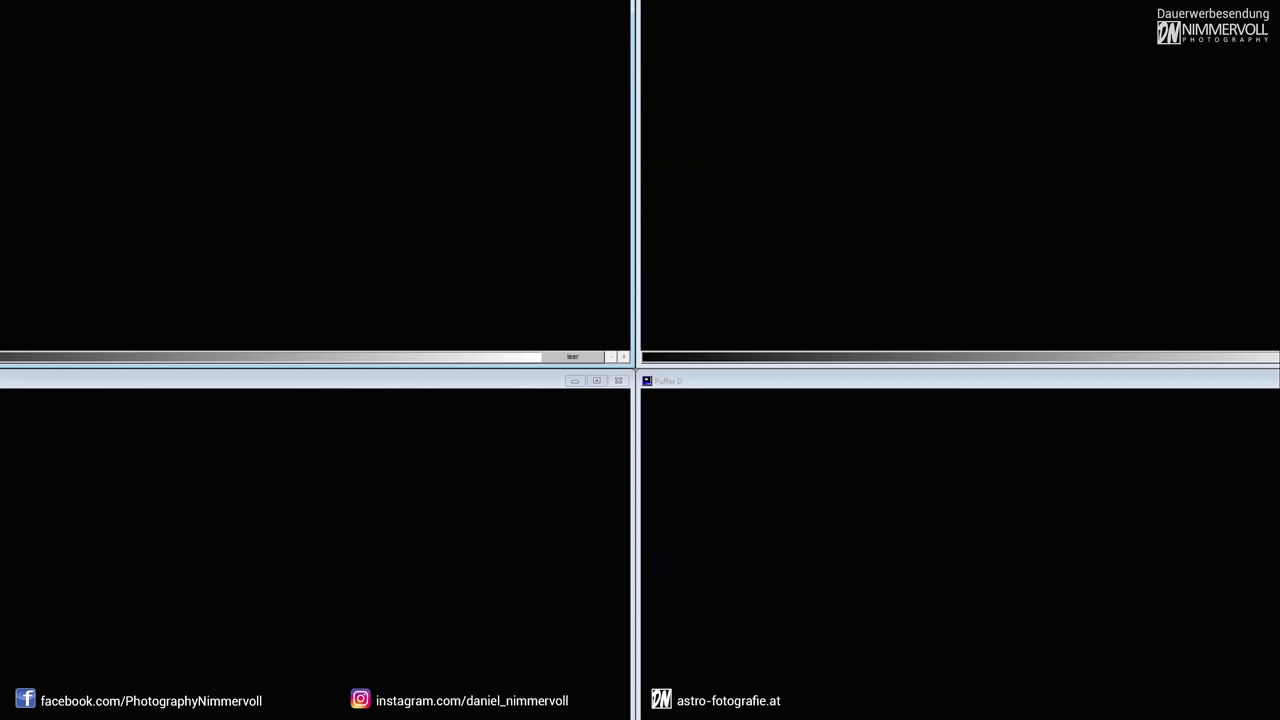
pyautogui.click(13, 25)
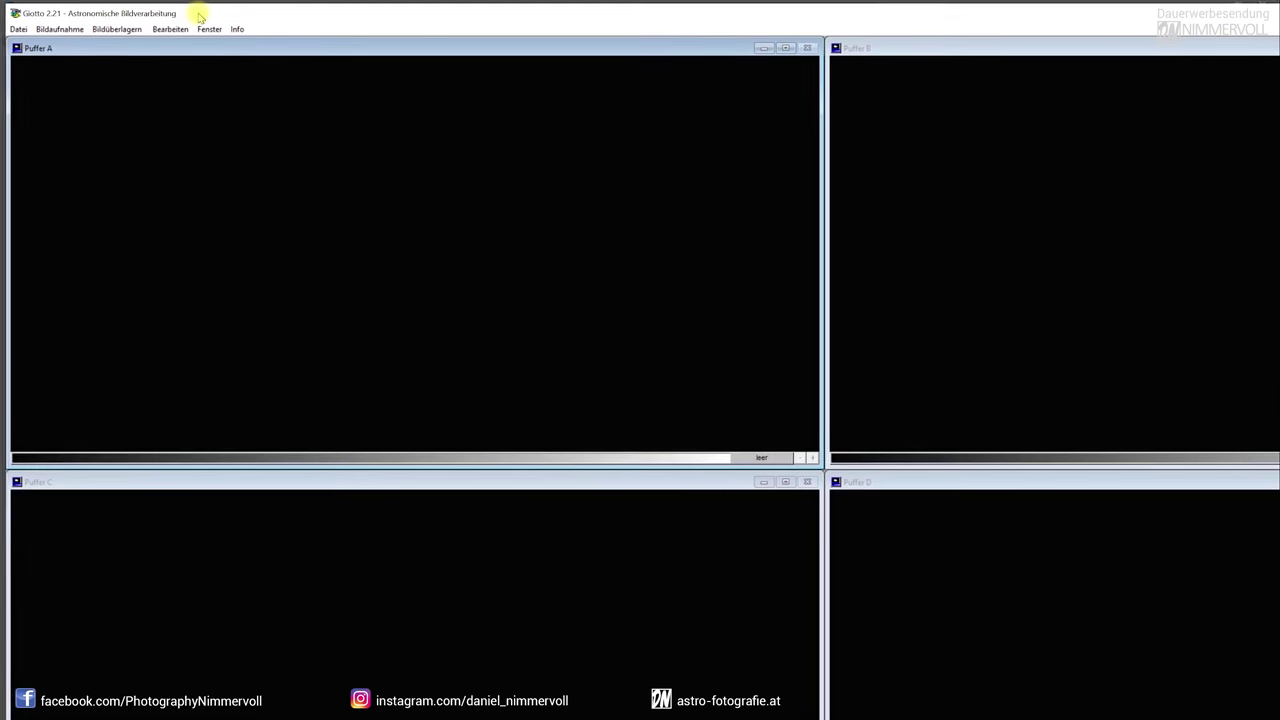
pyautogui.click(42, 39)
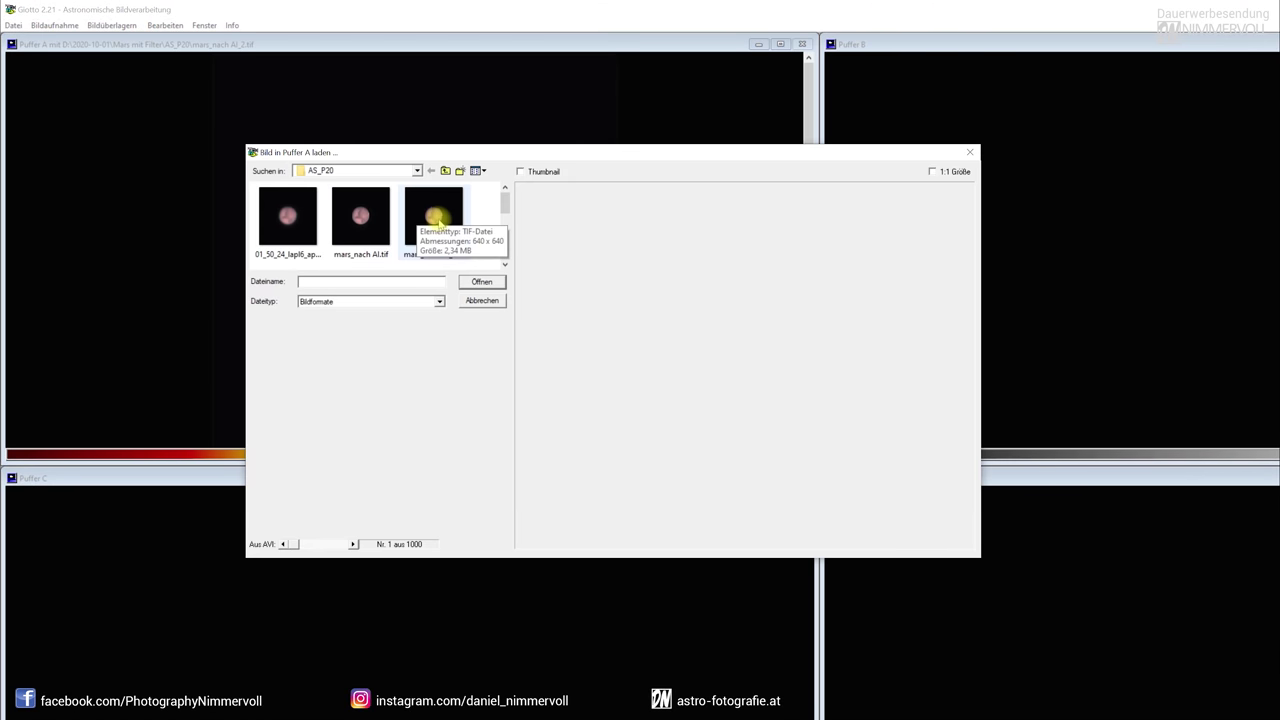
pyautogui.click(440, 218)
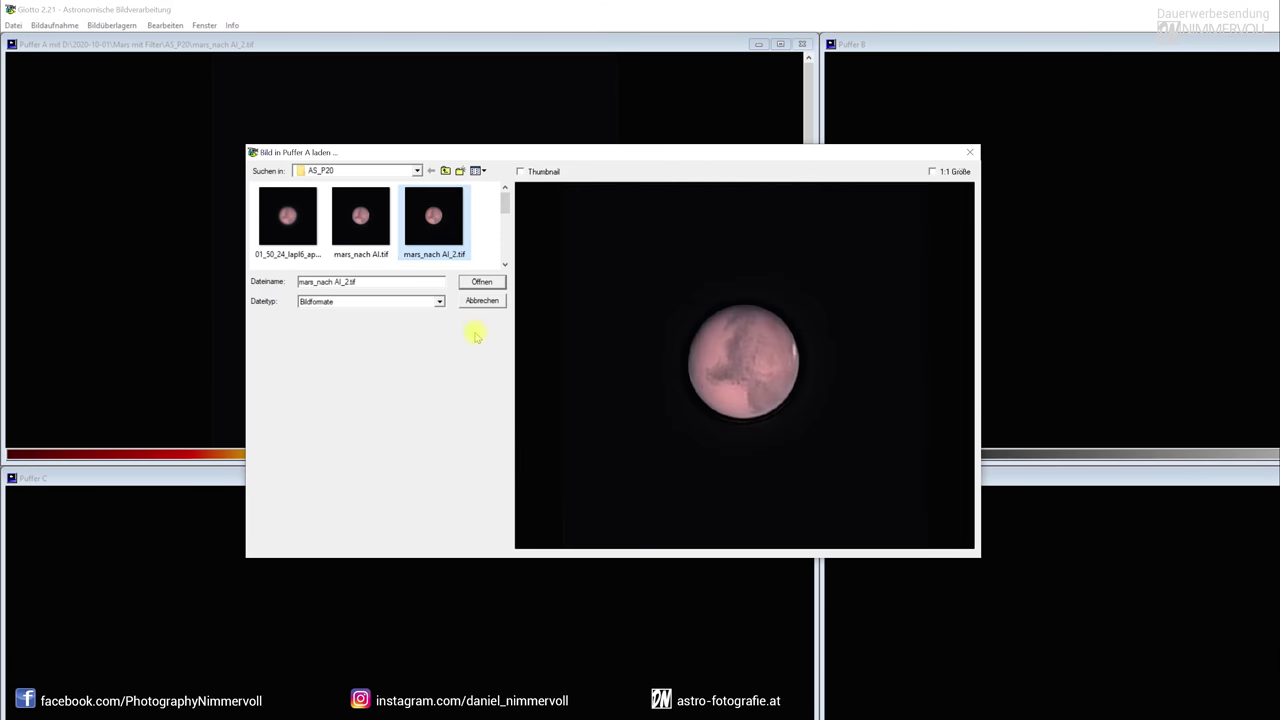
pyautogui.click(482, 283)
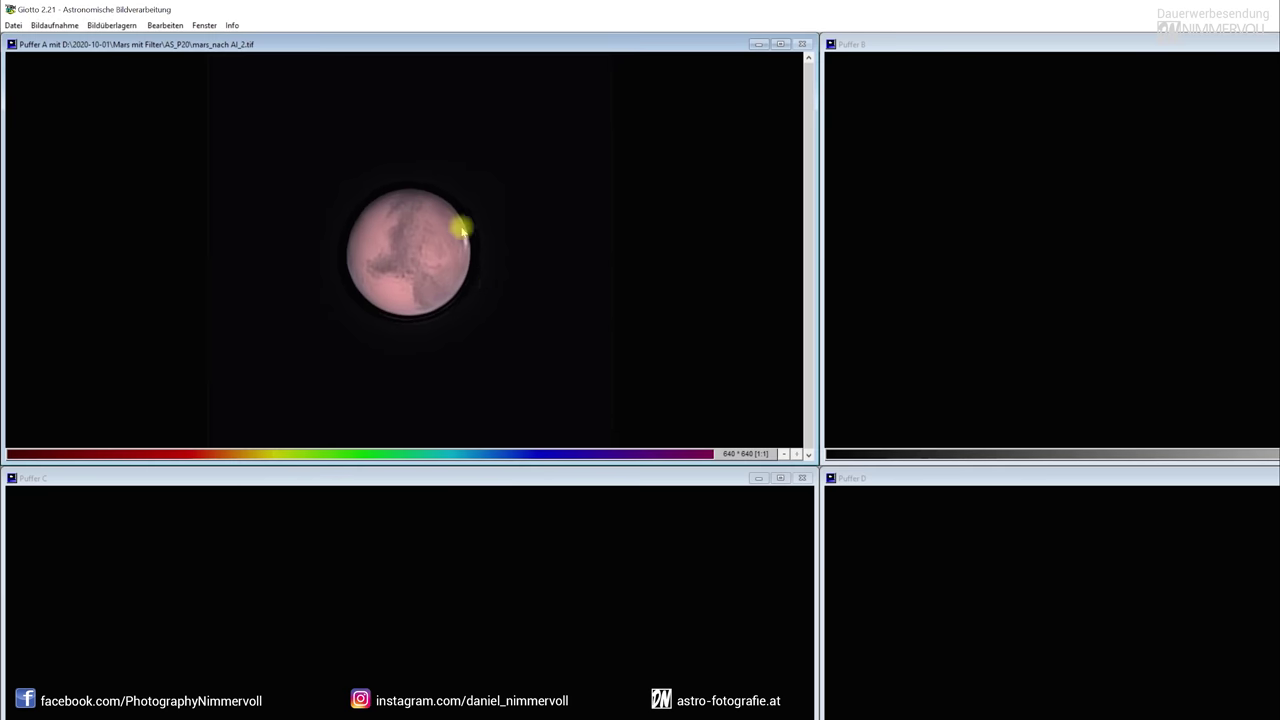
# Open the sharpening and filtering dialog for Puffer A and toggle the Mexican-Hat filter preview off and on
pyautogui.click(164, 27)
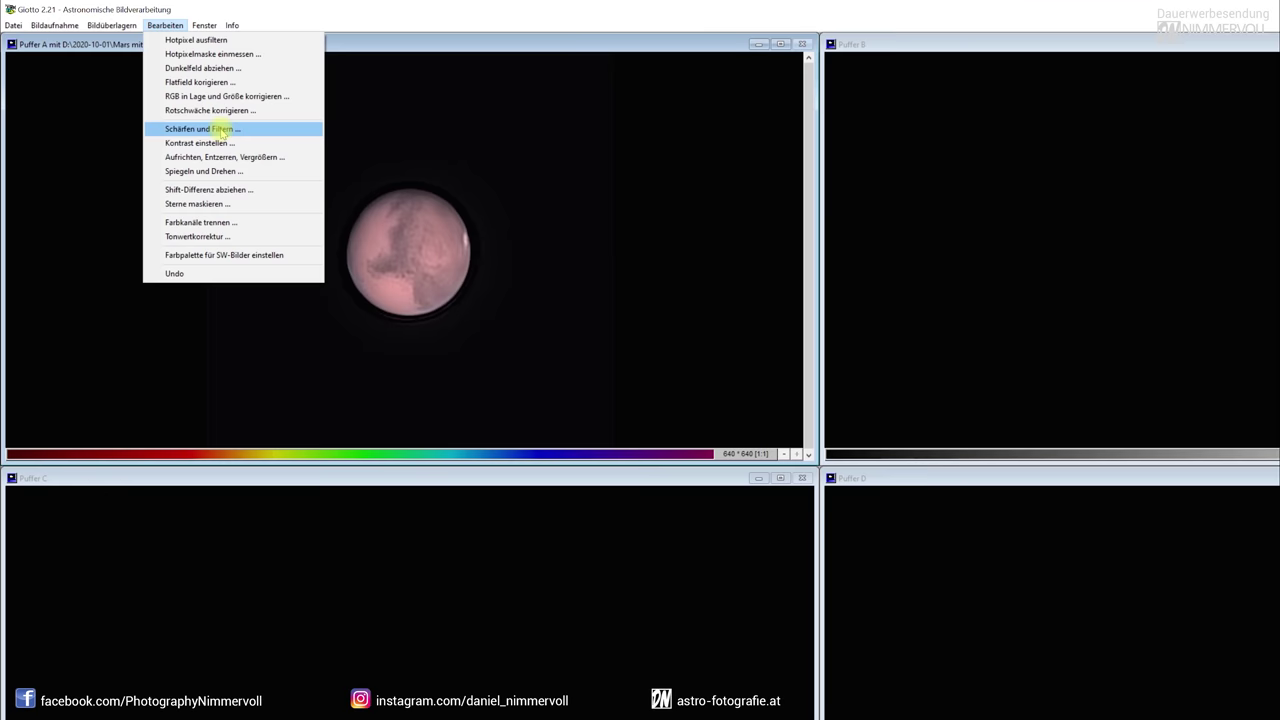
pyautogui.click(222, 130)
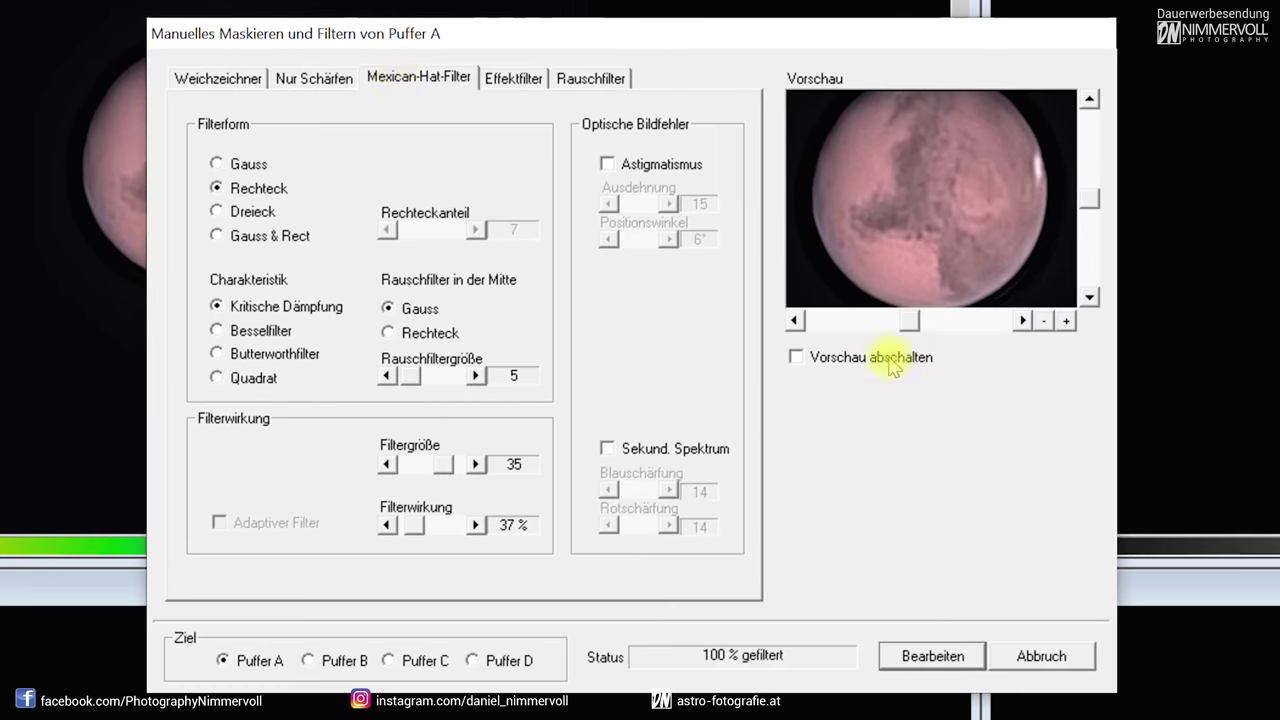
pyautogui.click(875, 360)
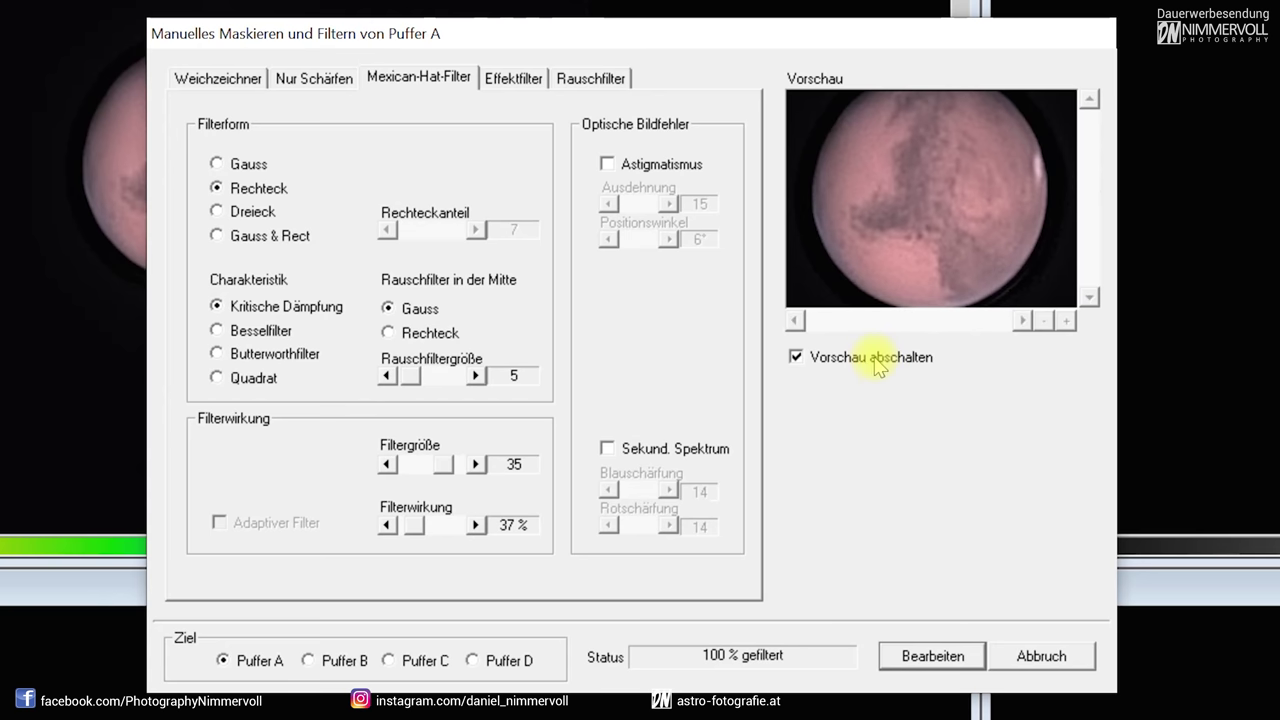
pyautogui.click(876, 362)
pyautogui.click(880, 362)
pyautogui.click(880, 362)
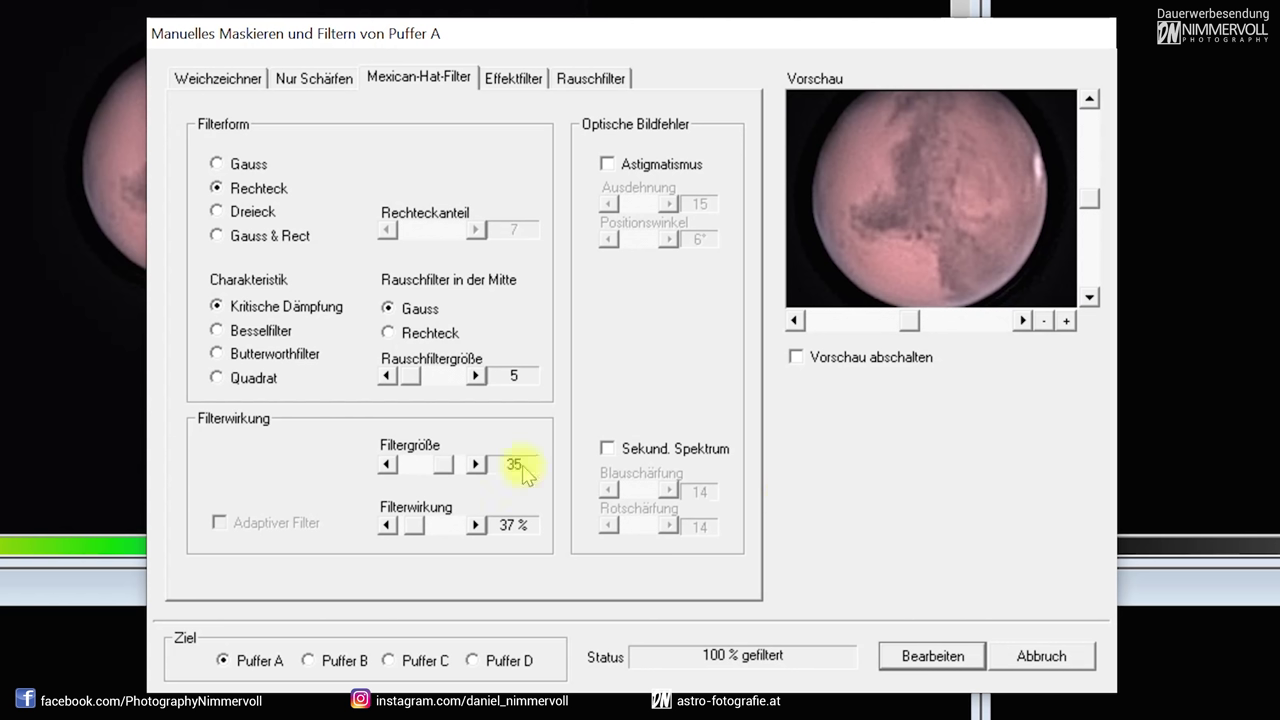
# Filter the Mars image with the Mexican-Hat filter at Filtergröße 37 and Filterwirkung 37 %, sending the result to Puffer B
pyautogui.moveTo(446, 463); pyautogui.dragTo(386, 468)
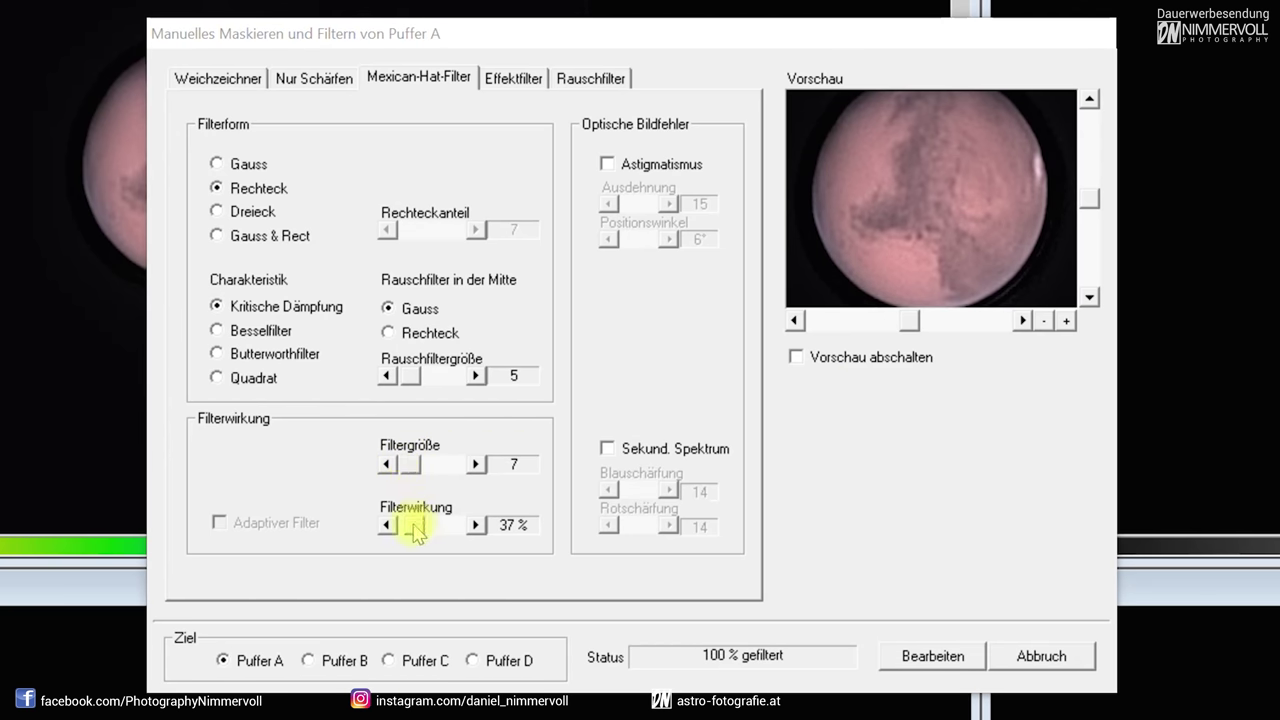
pyautogui.moveTo(415, 522)
pyautogui.mouseDown()
pyautogui.moveTo(470, 527)
pyautogui.moveTo(418, 535)
pyautogui.moveTo(408, 523)
pyautogui.mouseUp()
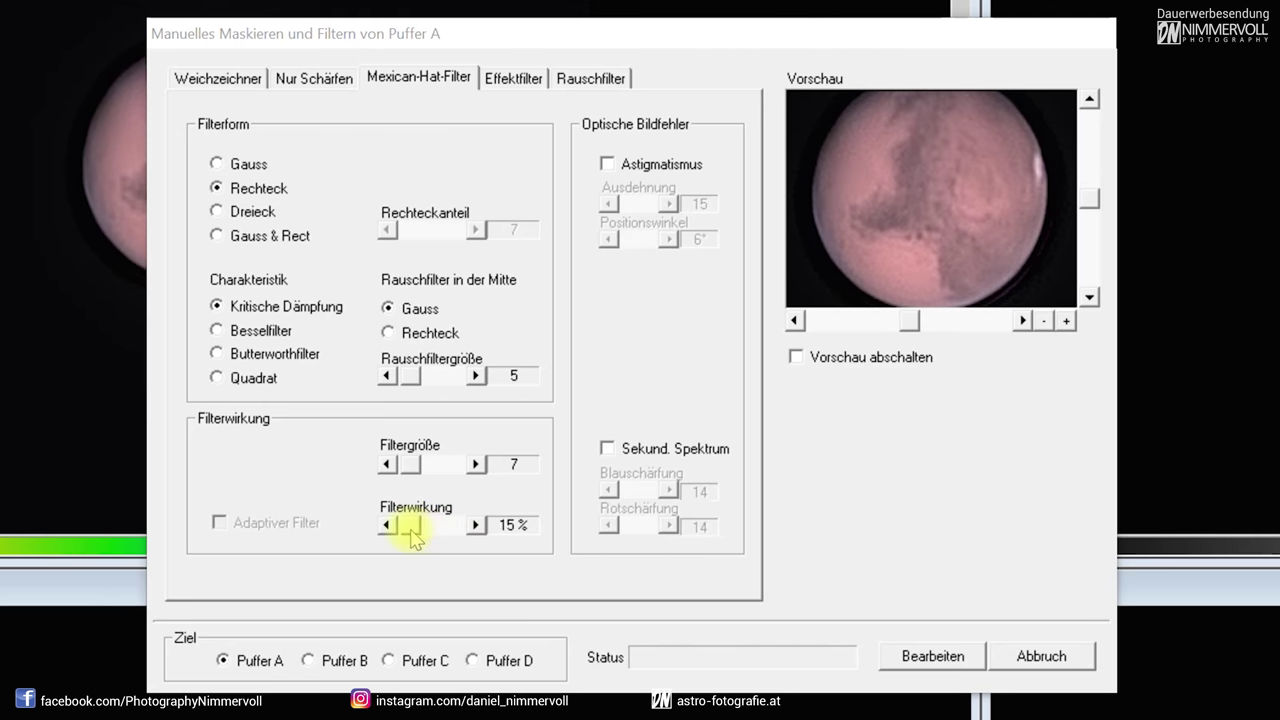
pyautogui.moveTo(410, 464); pyautogui.dragTo(446, 478)
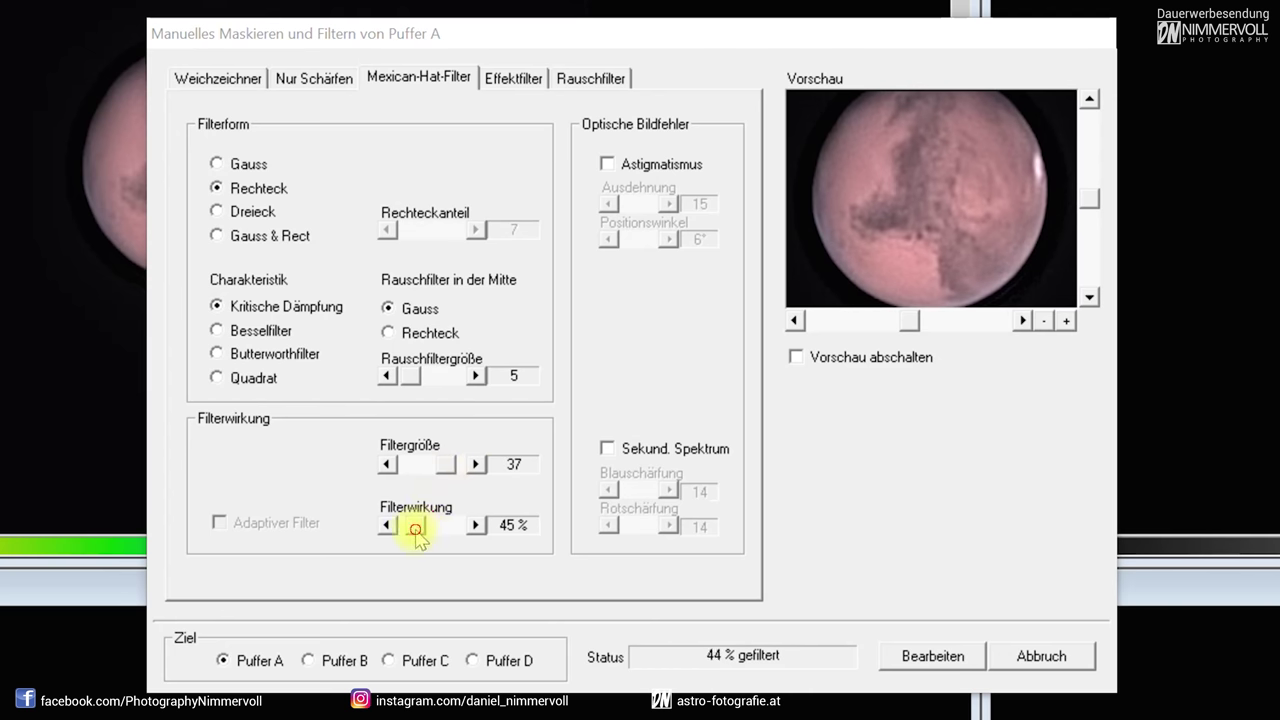
pyautogui.moveTo(414, 525)
pyautogui.mouseDown()
pyautogui.moveTo(423, 535)
pyautogui.moveTo(412, 522)
pyautogui.mouseUp()
pyautogui.click(414, 523)
pyautogui.click(409, 523)
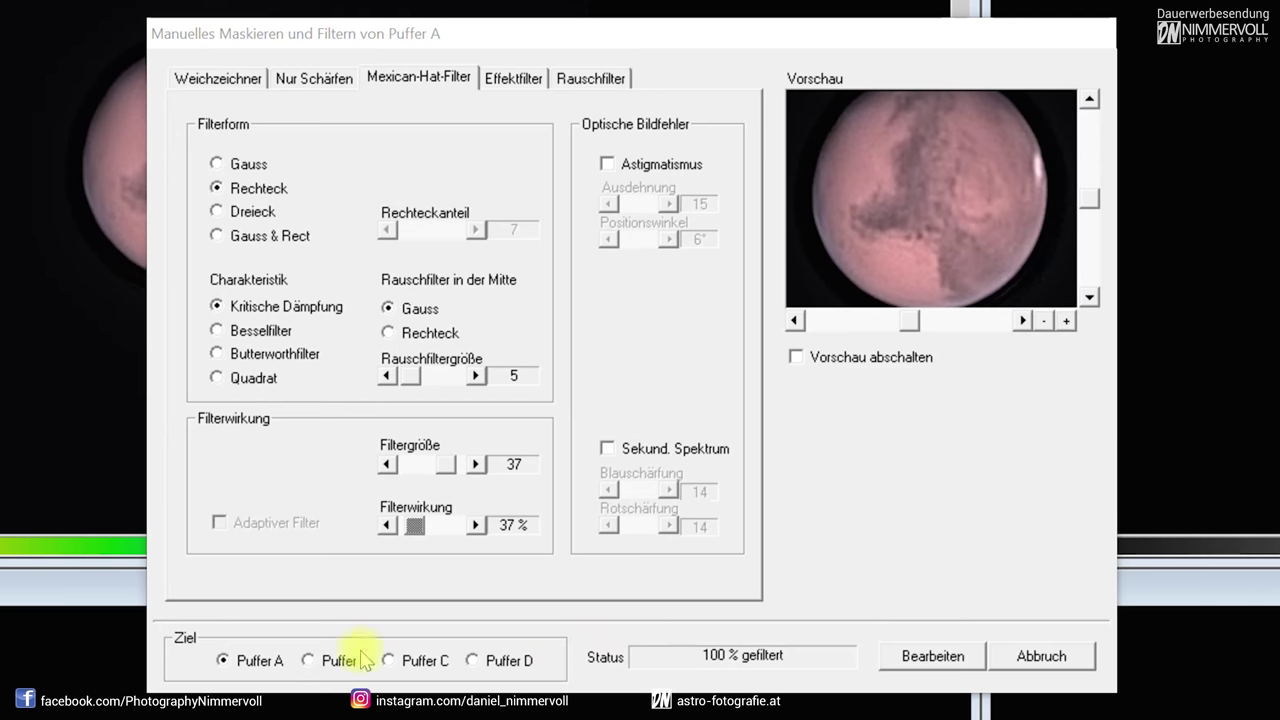
pyautogui.click(308, 660)
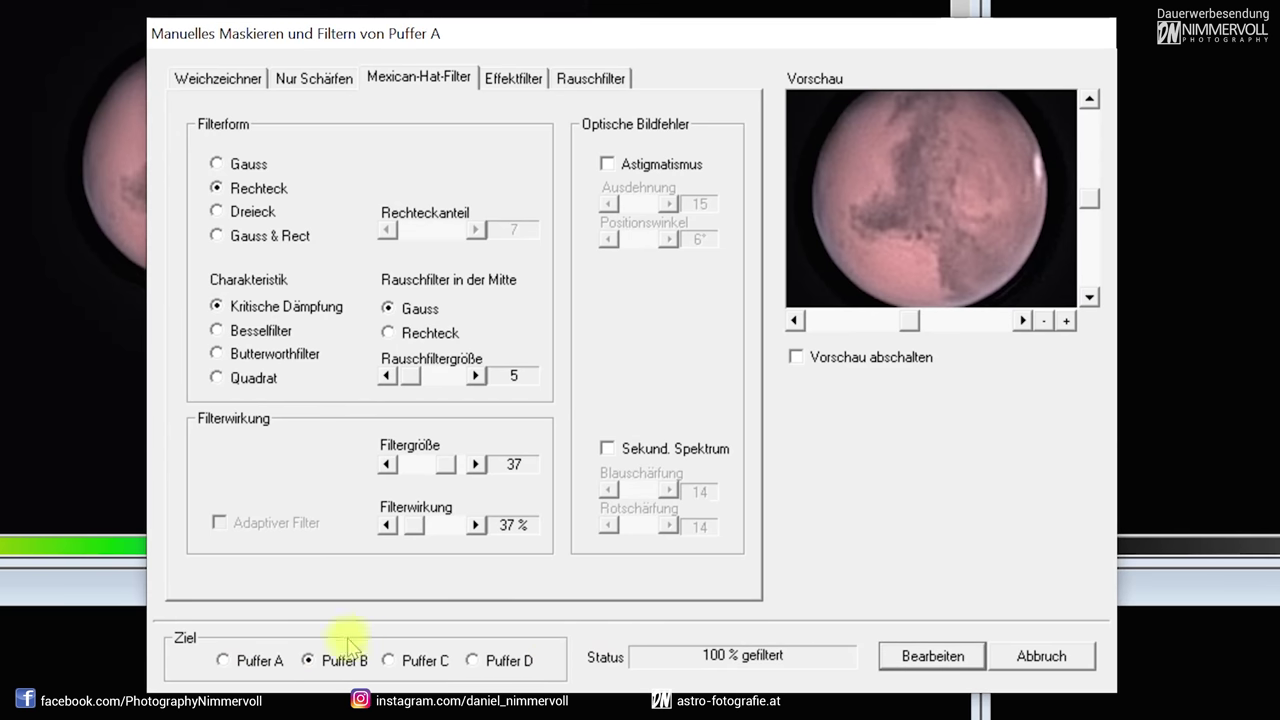
pyautogui.click(932, 660)
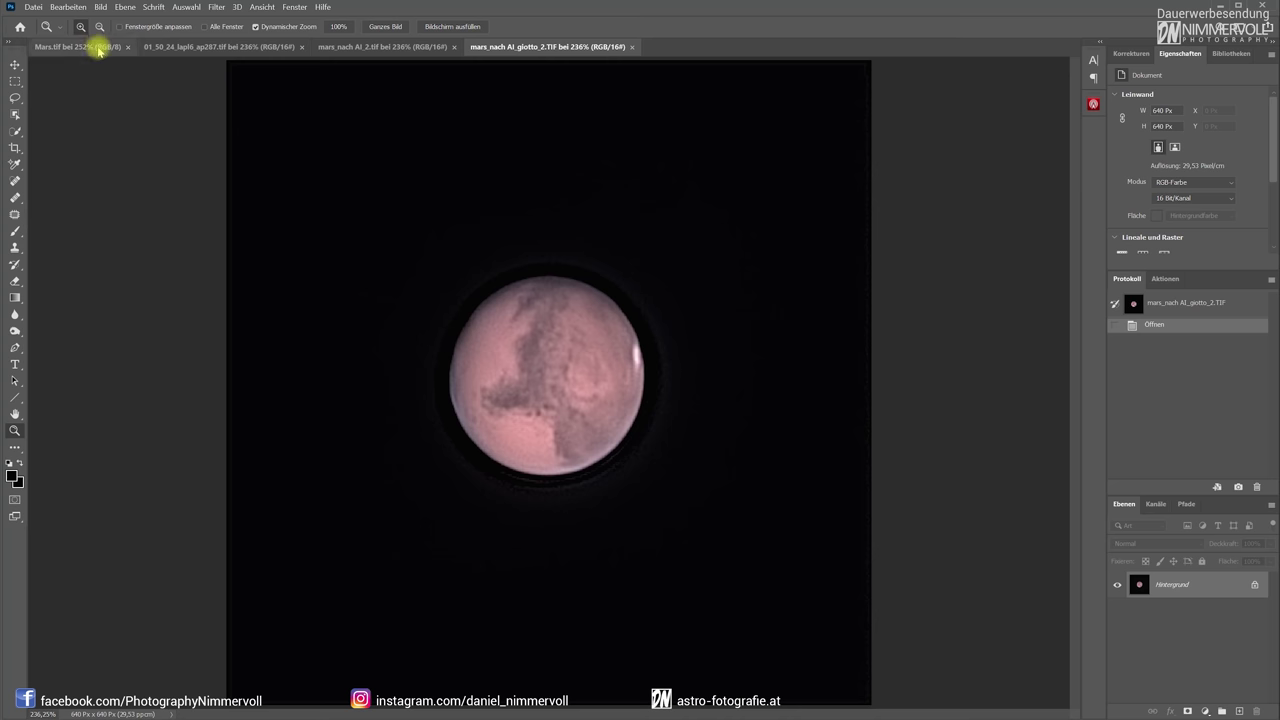
# Switch to Photoshop, view the finished Mars.tif image and activate the Move tool
pyautogui.click(100, 48)
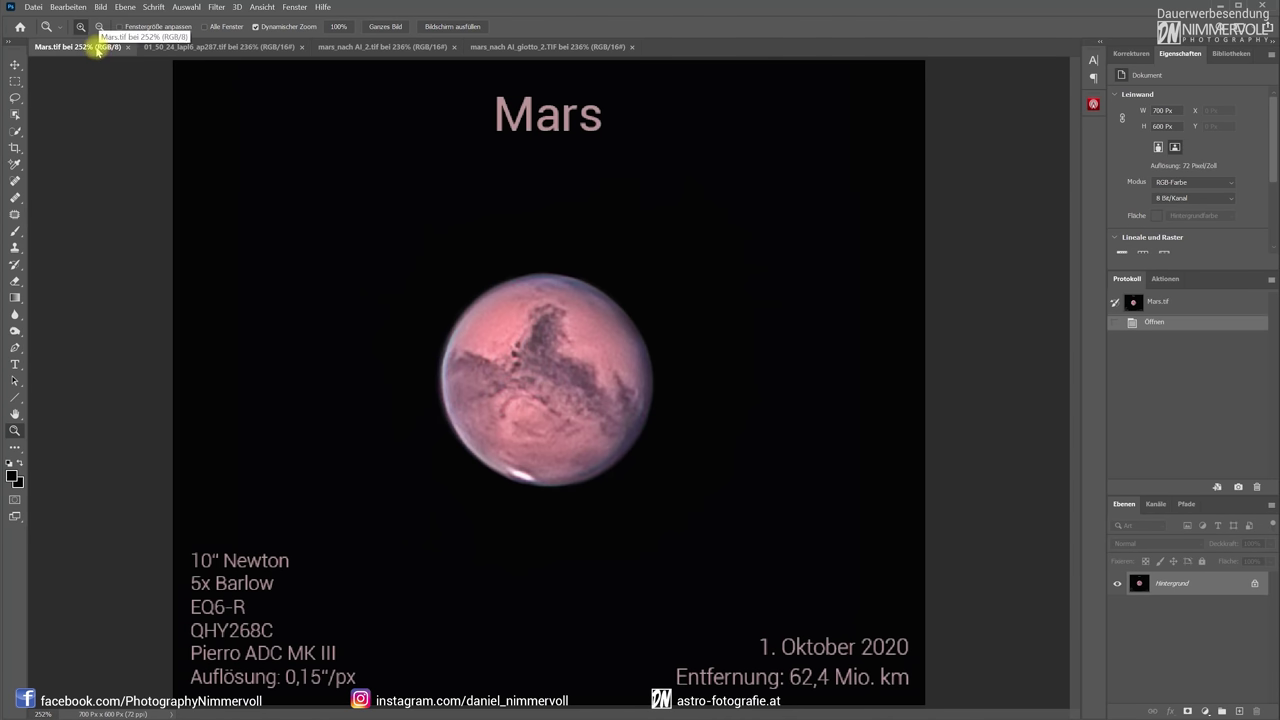
pyautogui.click(15, 63)
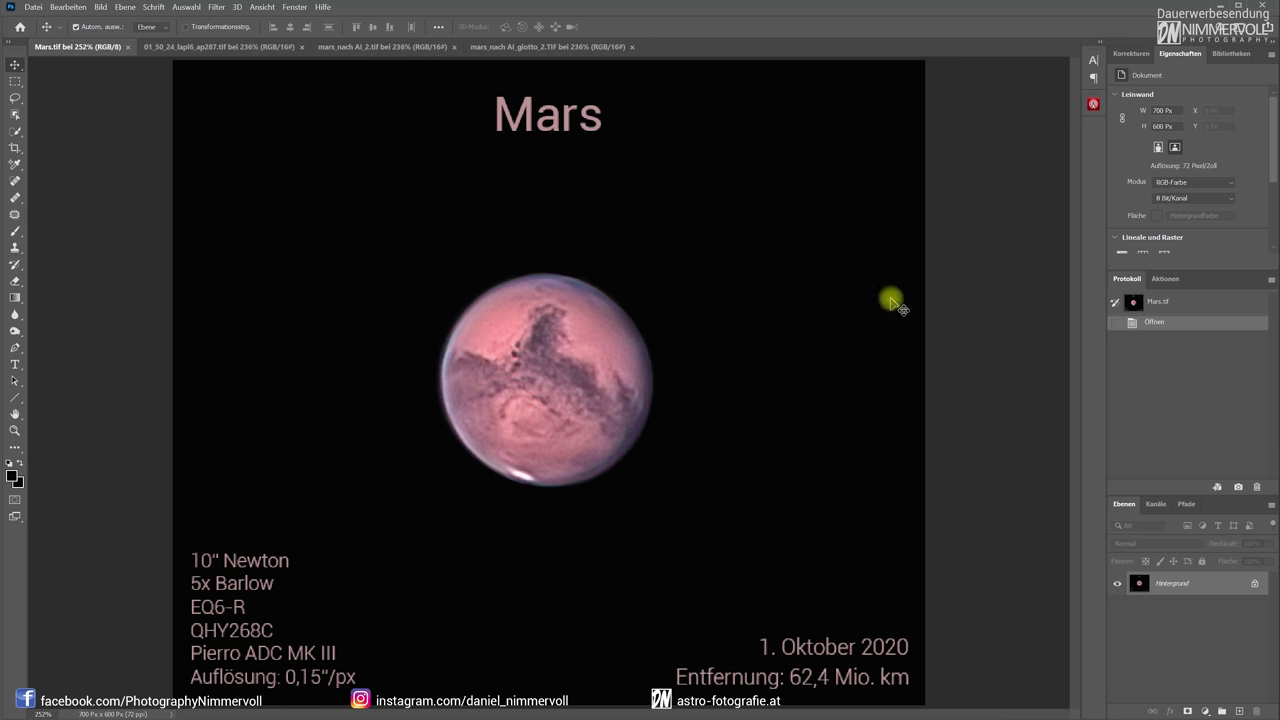
# Add a Levels adjustment layer to mars_nach AI_giotto_2.TIF and set its white input level to 15
pyautogui.click(570, 46)
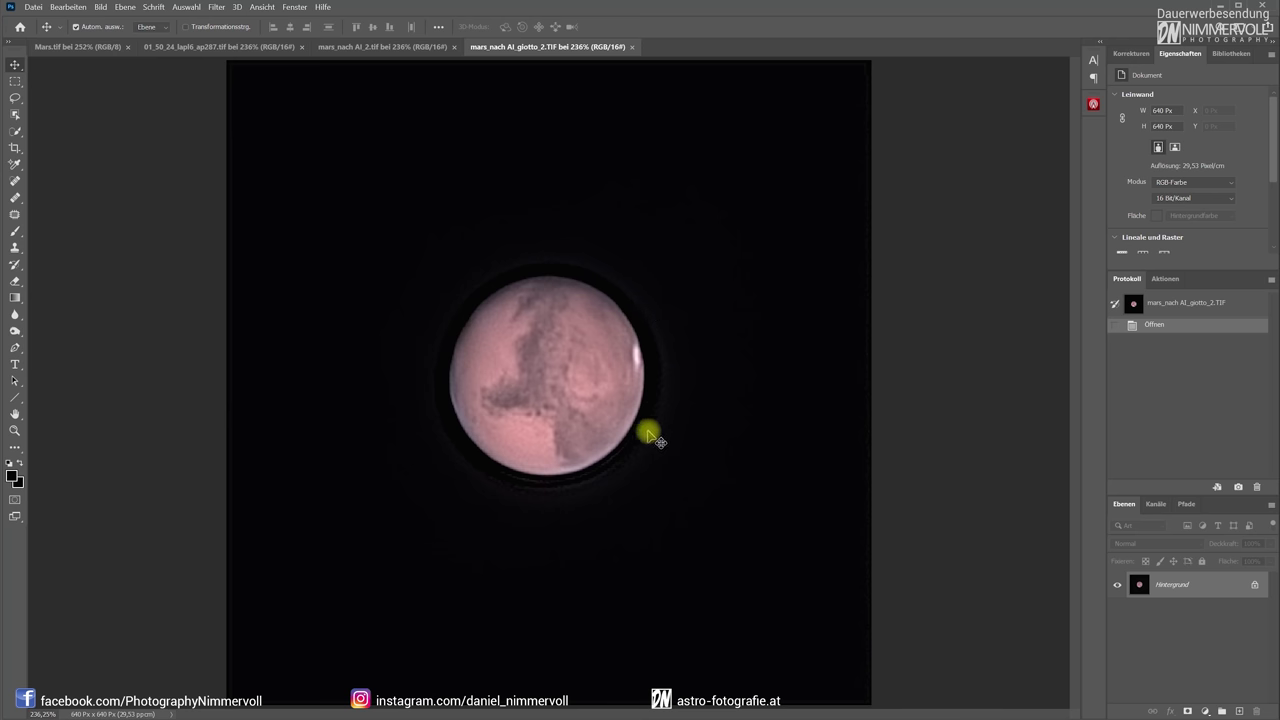
pyautogui.click(1135, 52)
pyautogui.click(1157, 86)
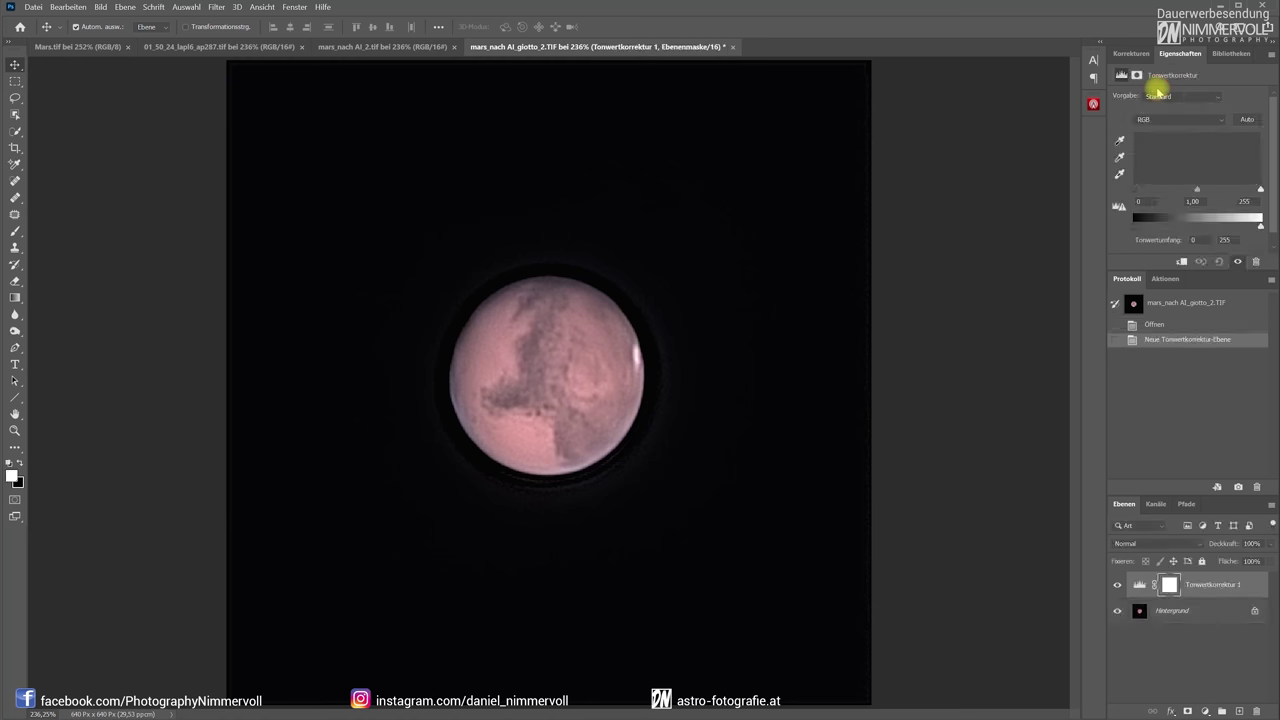
pyautogui.moveTo(1261, 191); pyautogui.dragTo(1141, 190)
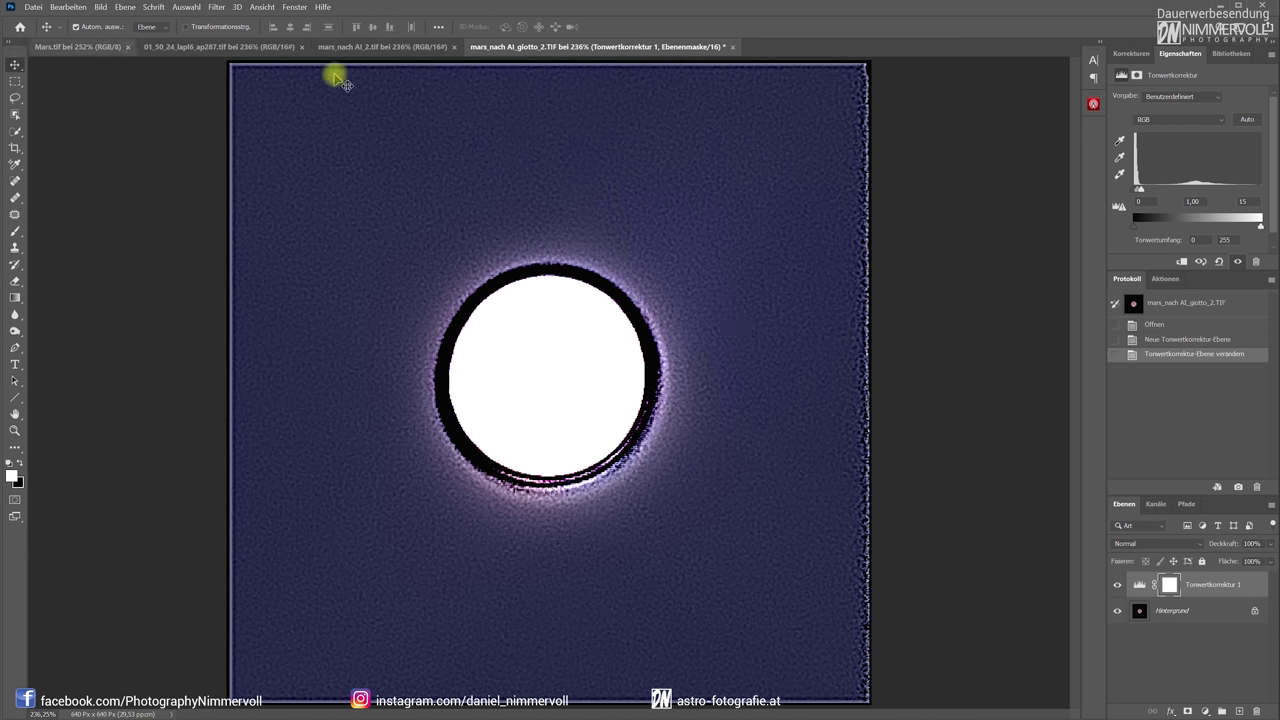
# Duplicate the Hintergrund layer below the Levels adjustment and activate the Brush tool
pyautogui.click(1225, 611)
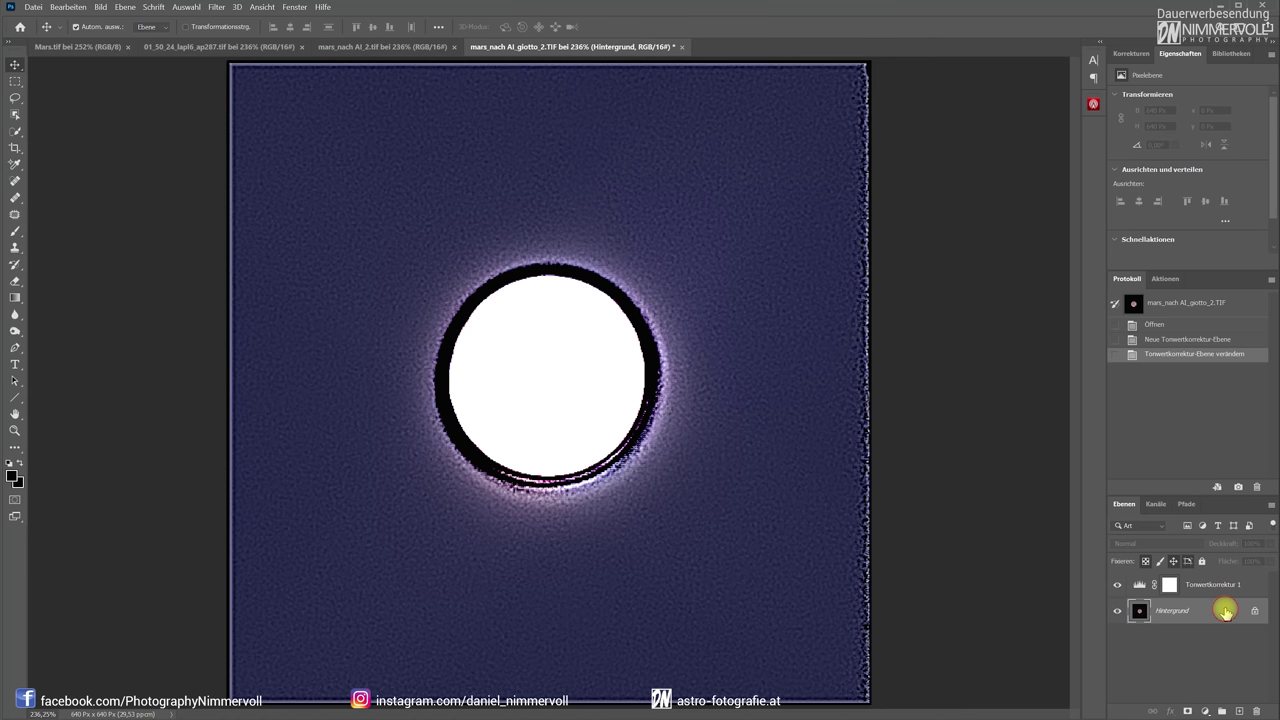
pyautogui.hotkey('ctrl', 'j')
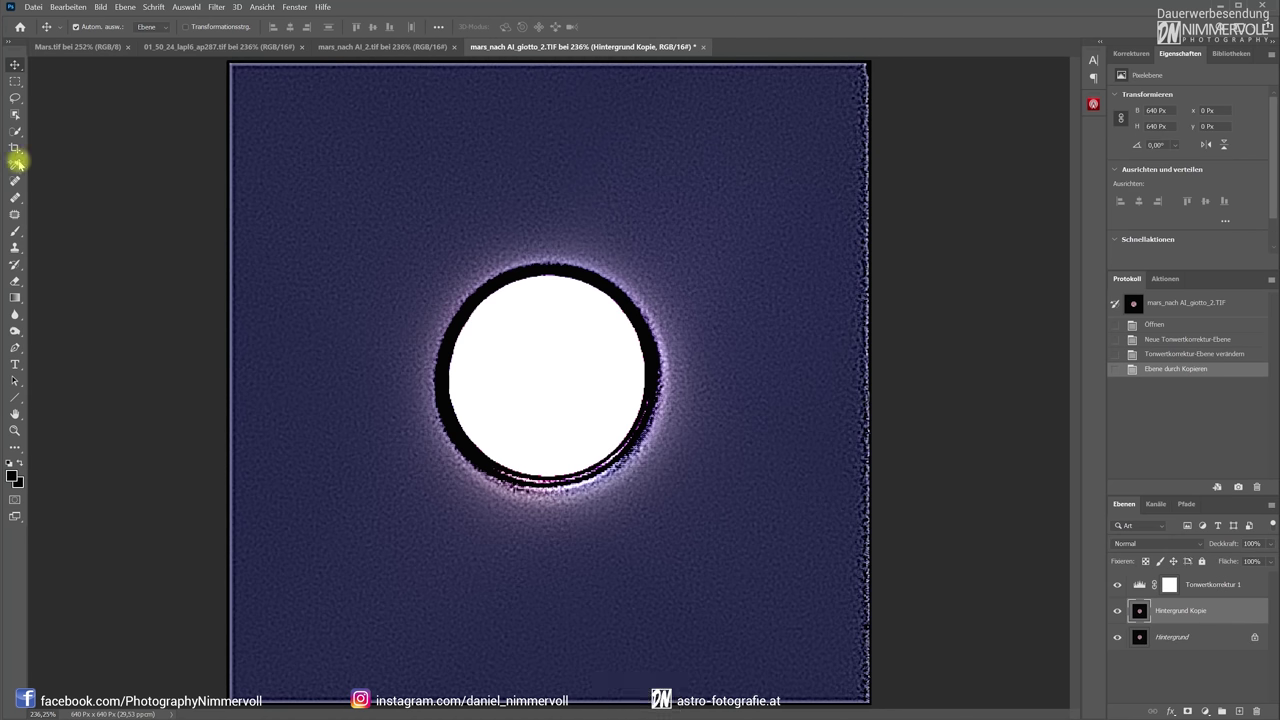
pyautogui.click(15, 231)
pyautogui.rightClick(356, 182)
pyautogui.moveTo(437, 199); pyautogui.dragTo(486, 200)
pyautogui.click(636, 178)
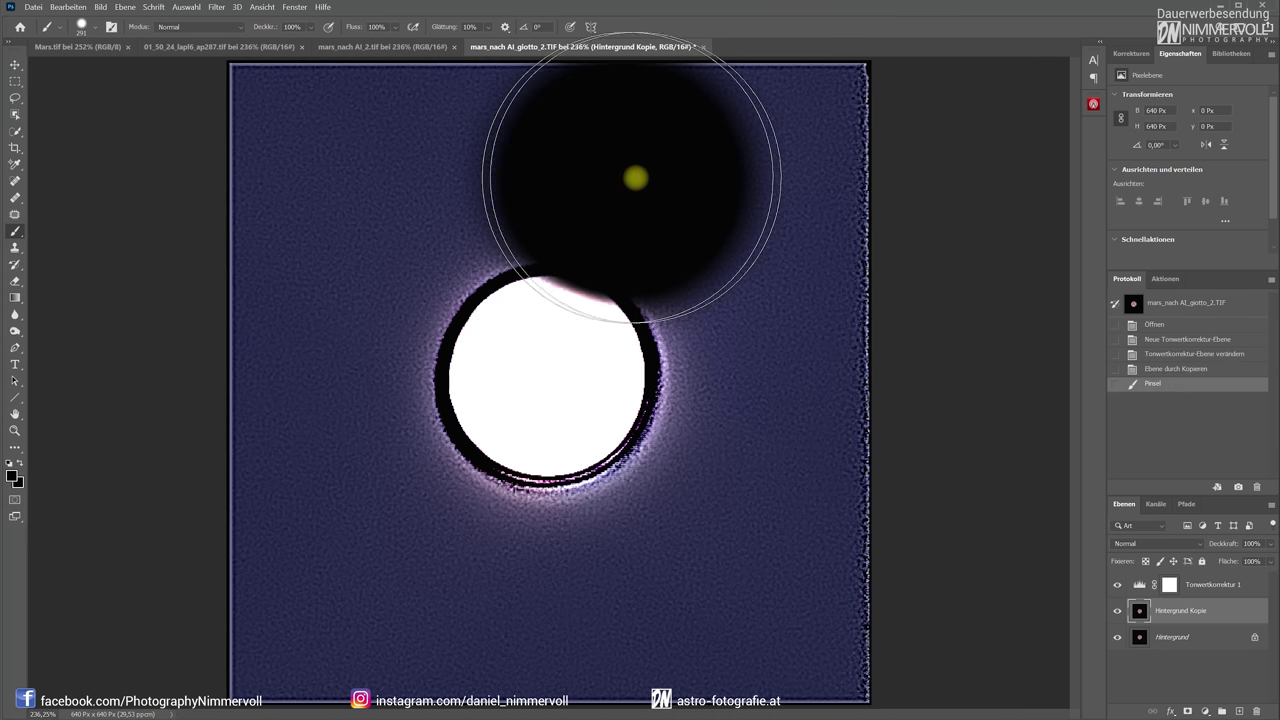
pyautogui.click(1180, 368)
# Reduce the brush size to about 158 px and paint the background east of the planet black on the duplicated layer
pyautogui.rightClick(726, 277)
pyautogui.moveTo(809, 300); pyautogui.dragTo(843, 305)
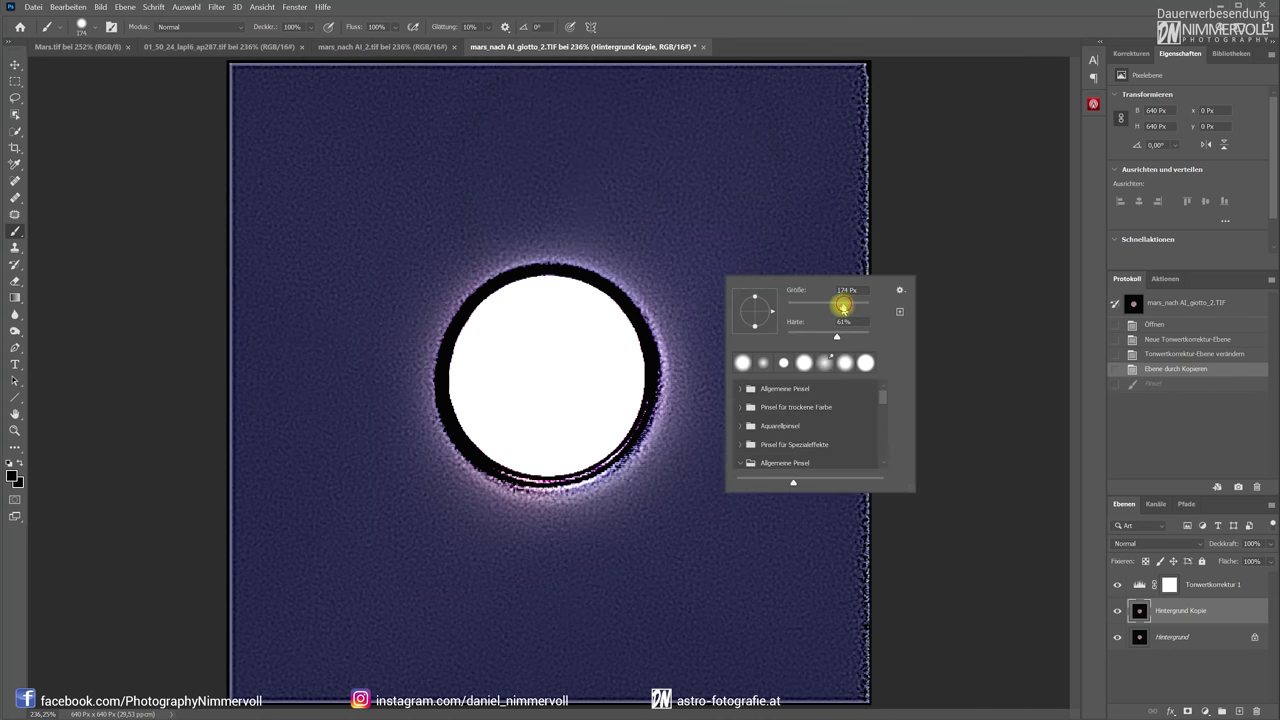
pyautogui.moveTo(766, 203)
pyautogui.mouseDown()
pyautogui.moveTo(734, 163)
pyautogui.moveTo(766, 266)
pyautogui.moveTo(836, 126)
pyautogui.moveTo(820, 134)
pyautogui.moveTo(820, 689)
pyautogui.moveTo(737, 503)
pyautogui.moveTo(741, 429)
pyautogui.moveTo(889, 643)
pyautogui.mouseUp()
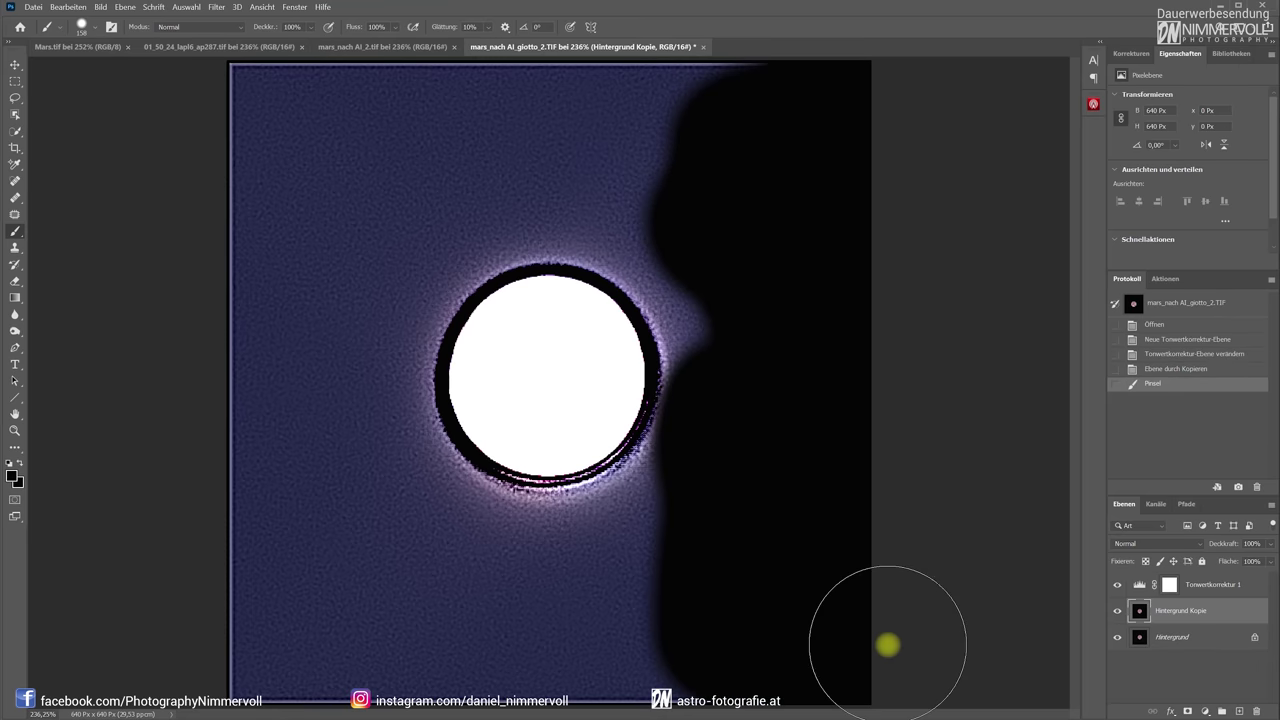
# Add a Levels adjustment layer to Mars.tif and set its white input level to 40
pyautogui.click(118, 48)
pyautogui.click(1131, 53)
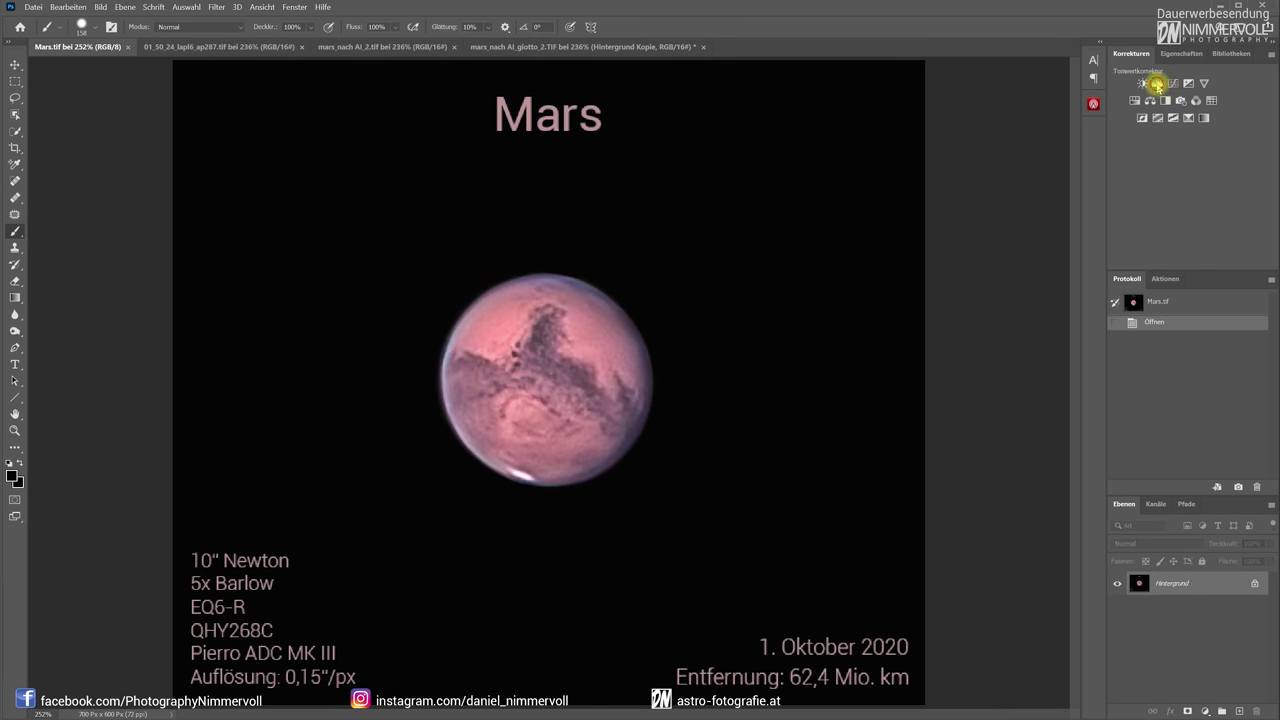
pyautogui.click(1156, 85)
pyautogui.moveTo(1258, 190); pyautogui.dragTo(1152, 188)
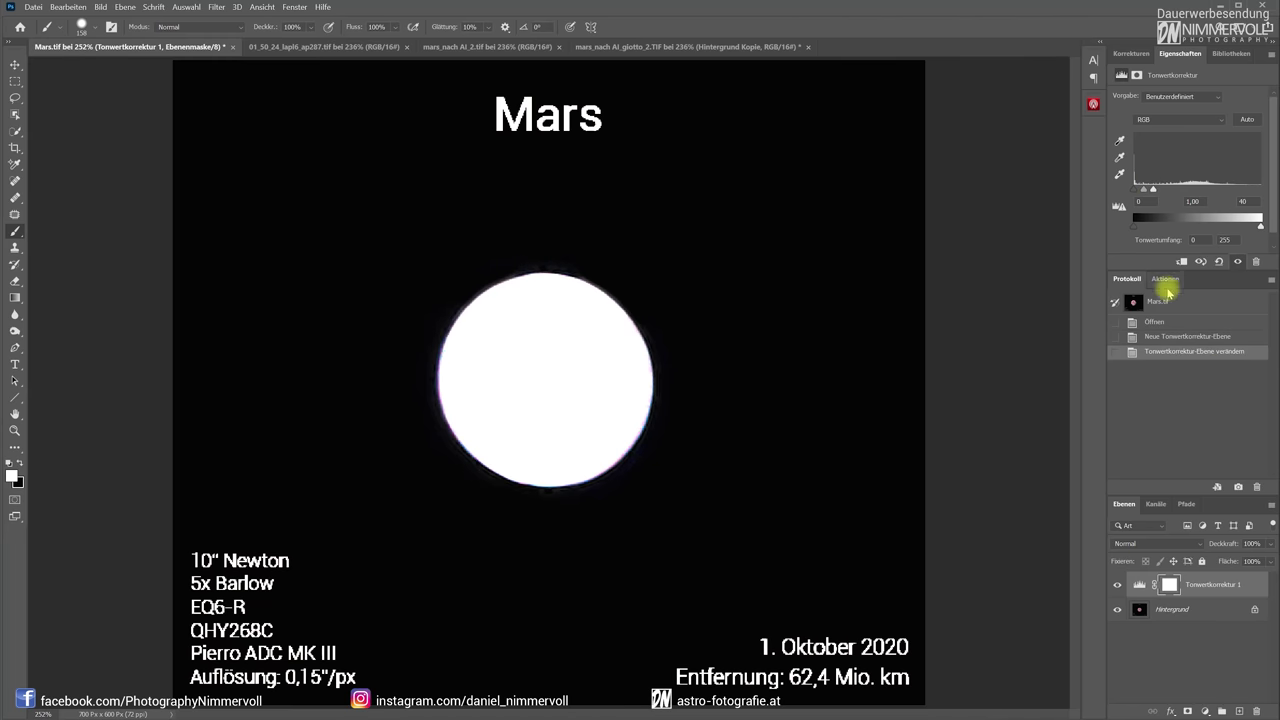
pyautogui.click(1253, 588)
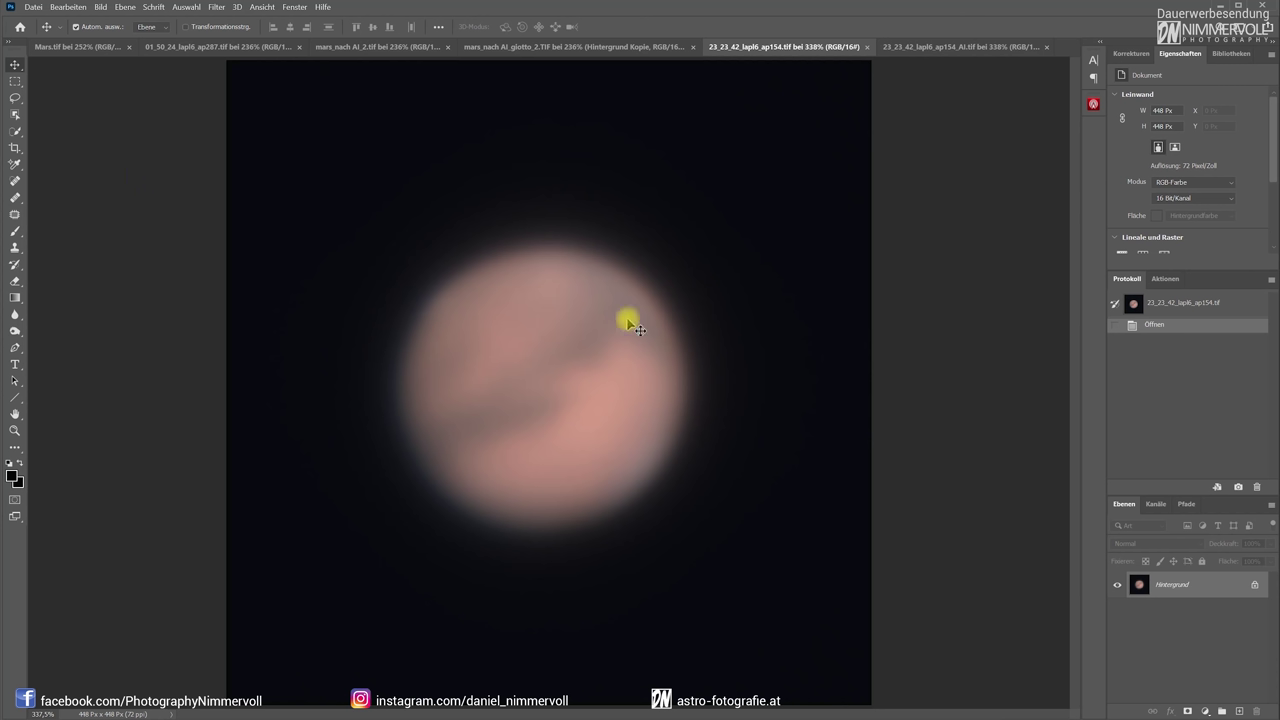
# Compare the AI-sharpened 23_23_42_lapl6_ap154_AI.tif with mars_nach AI_2.tif
pyautogui.click(950, 50)
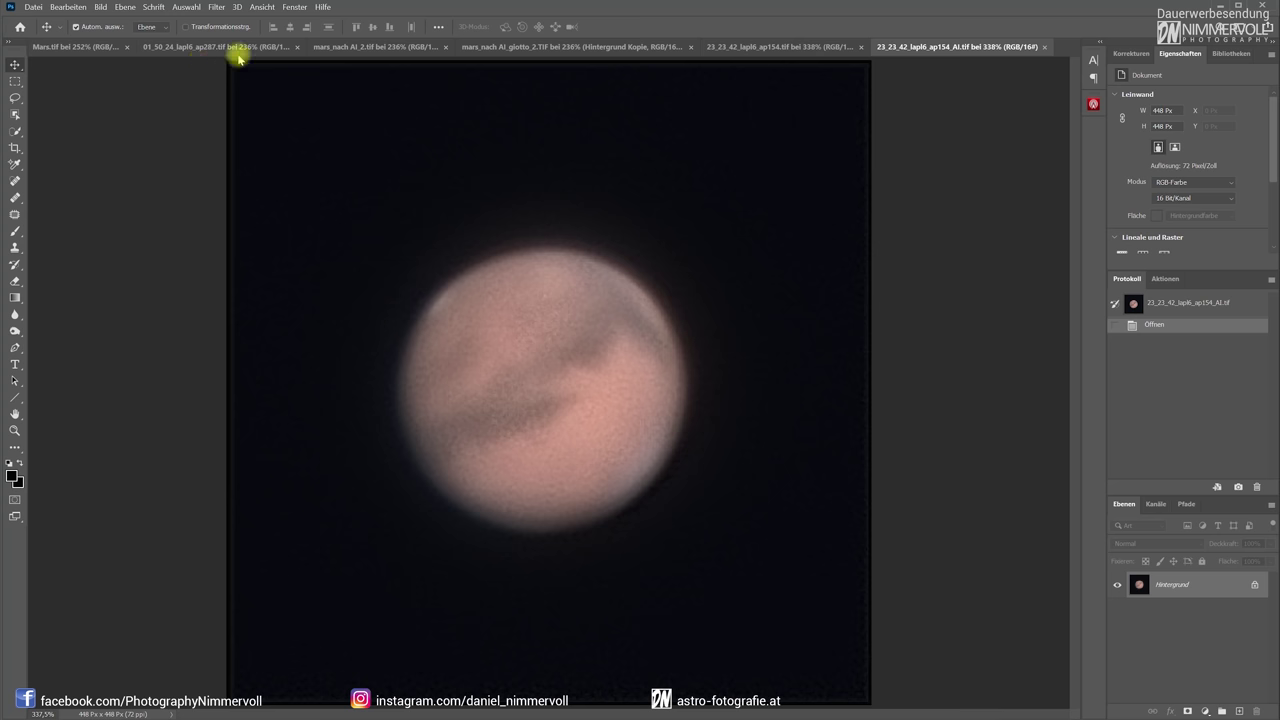
pyautogui.click(387, 48)
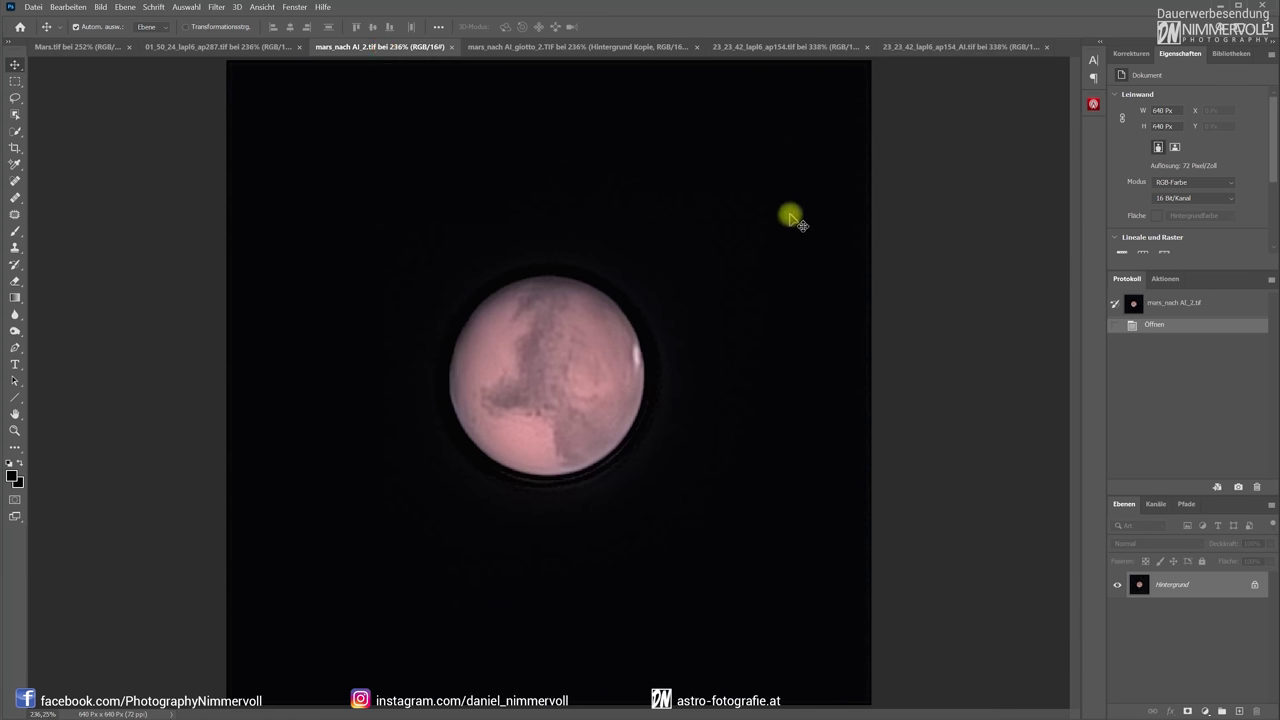
pyautogui.click(963, 47)
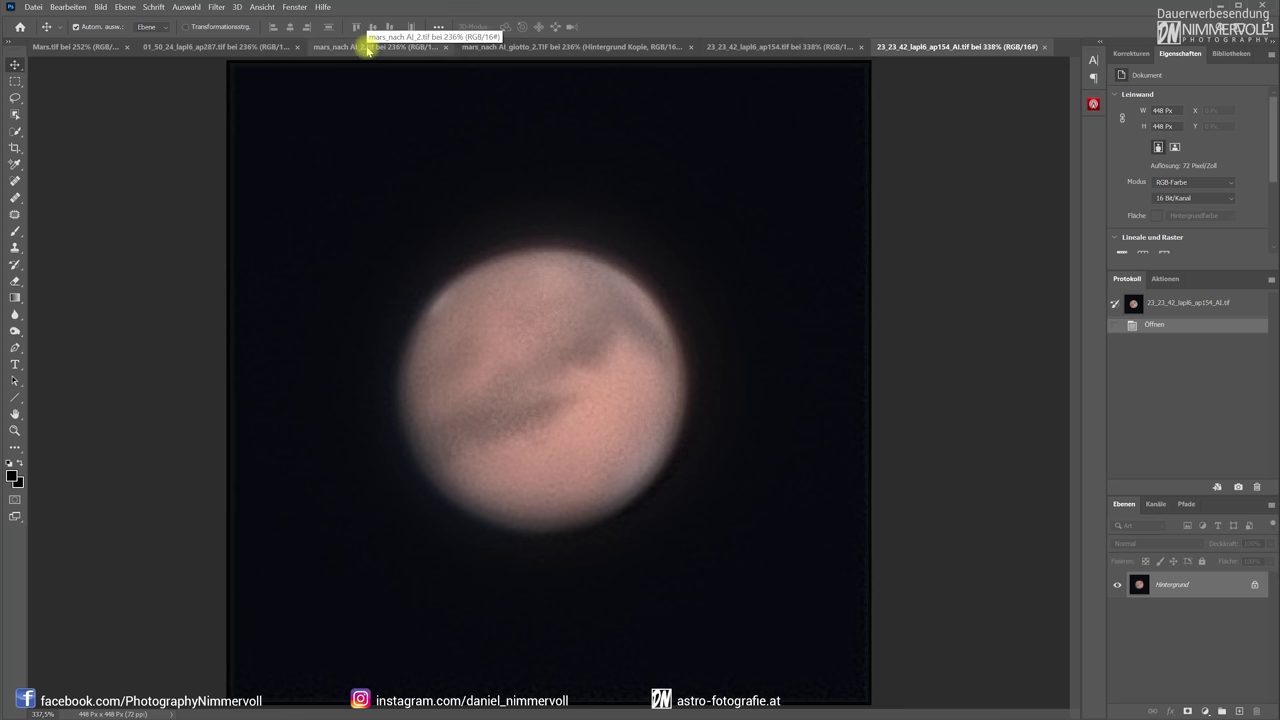
# View mars_nach AI_2.tif and return to 23_23_42_lapl6_ap154_AI.tif to check the two versions against each other
pyautogui.click(368, 47)
pyautogui.click(958, 47)
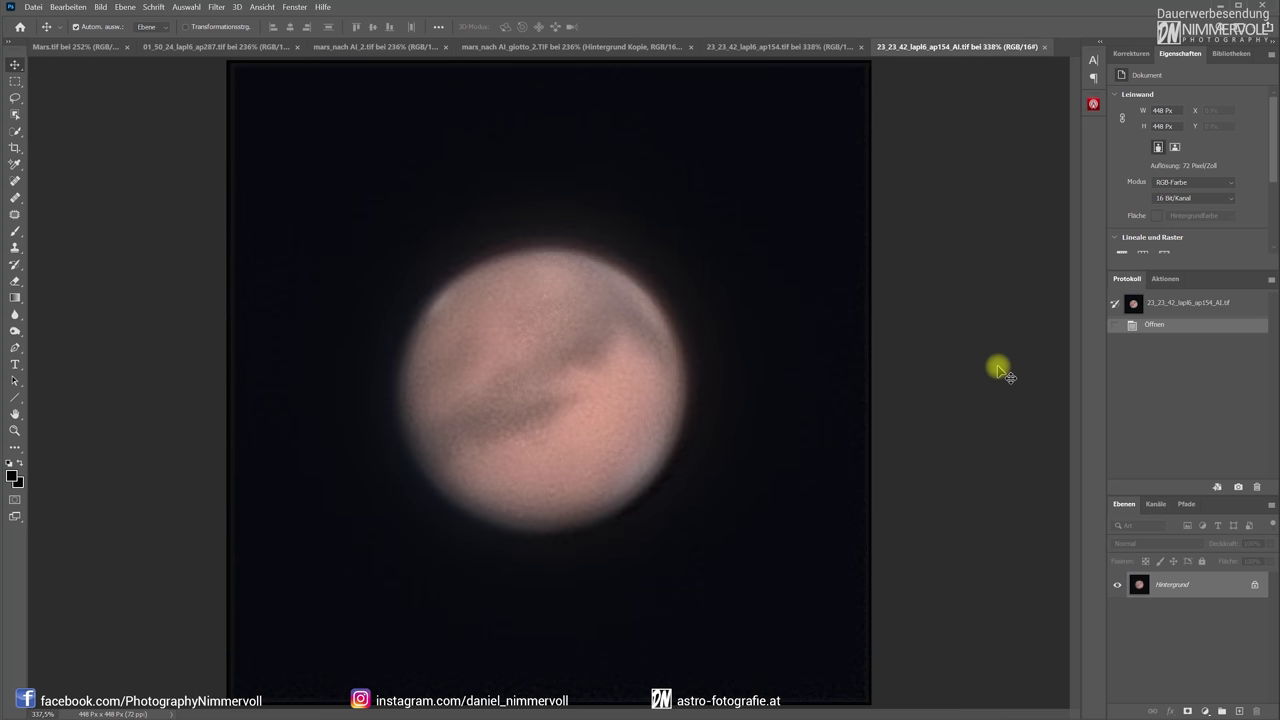
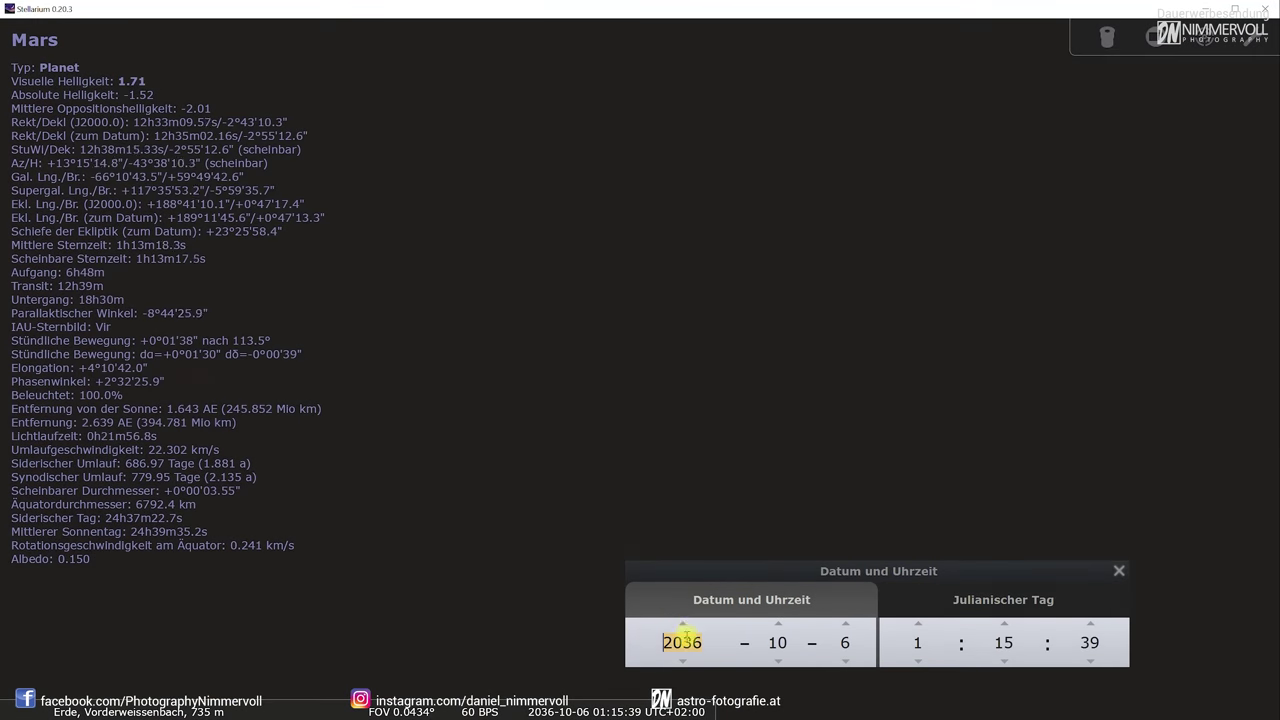
# In Stellarium, set the simulation date to 2035-09-10 for the view of Mars
pyautogui.click(684, 661)
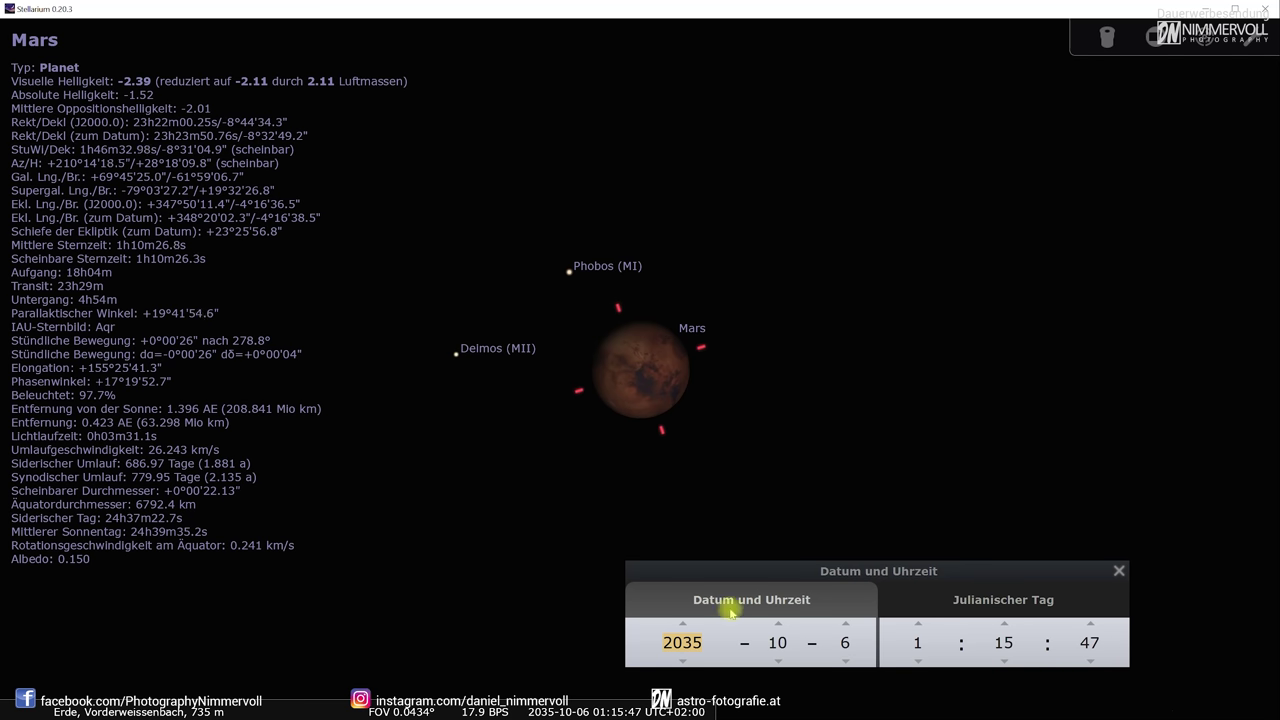
pyautogui.click(846, 661)
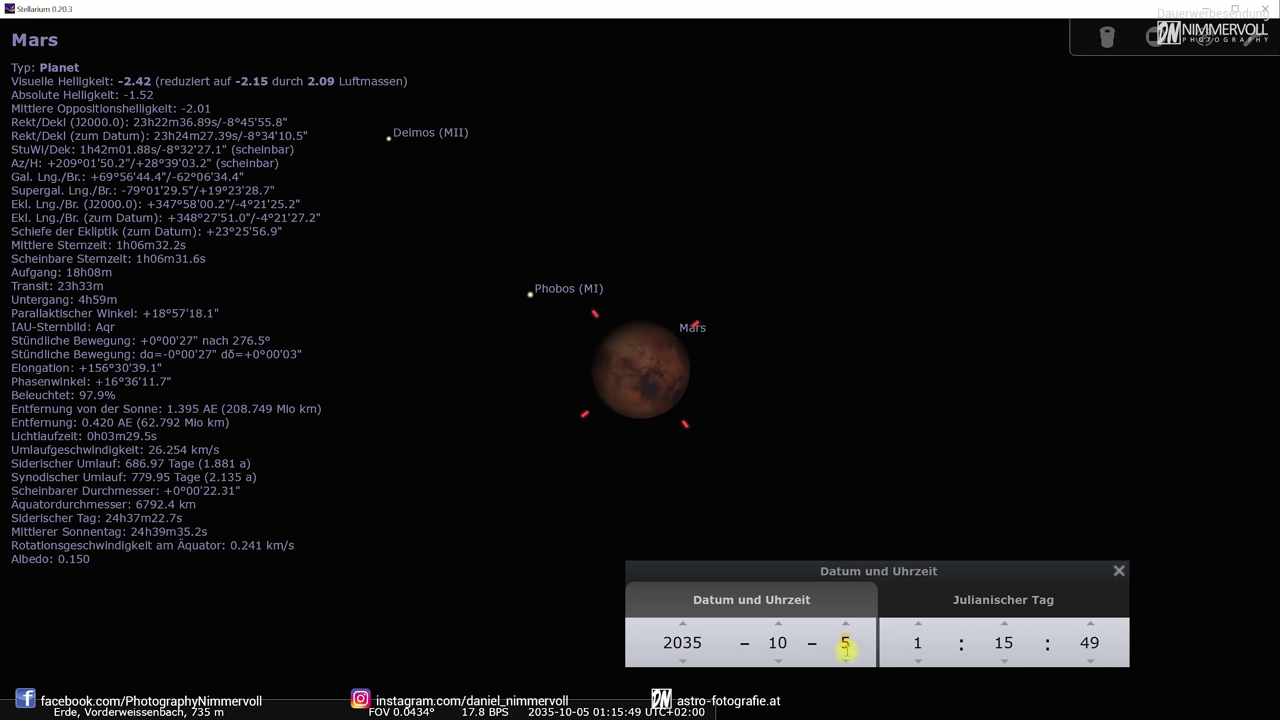
pyautogui.click(846, 626)
pyautogui.click(846, 659)
pyautogui.click(846, 660)
pyautogui.click(846, 660)
pyautogui.click(845, 660)
pyautogui.click(845, 660)
pyautogui.click(845, 660)
pyautogui.click(845, 660)
pyautogui.click(845, 660)
pyautogui.click(845, 660)
pyautogui.click(845, 660)
pyautogui.click(845, 660)
pyautogui.click(845, 660)
pyautogui.click(845, 660)
pyautogui.click(845, 660)
pyautogui.click(845, 660)
pyautogui.click(845, 660)
pyautogui.click(845, 660)
pyautogui.click(845, 660)
pyautogui.click(845, 660)
pyautogui.click(845, 660)
pyautogui.click(845, 660)
pyautogui.click(845, 660)
pyautogui.click(845, 660)
pyautogui.click(845, 660)
pyautogui.click(845, 660)
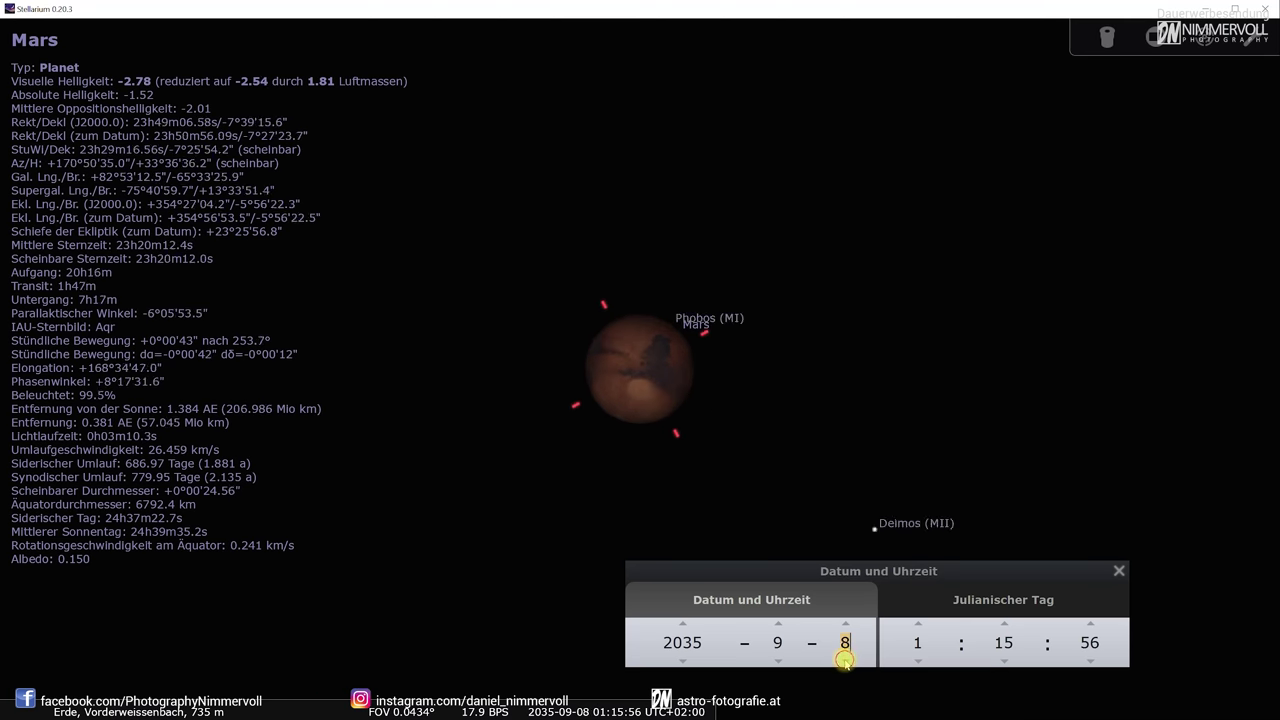
pyautogui.click(845, 660)
pyautogui.click(845, 660)
pyautogui.click(845, 624)
pyautogui.click(845, 624)
pyautogui.click(845, 624)
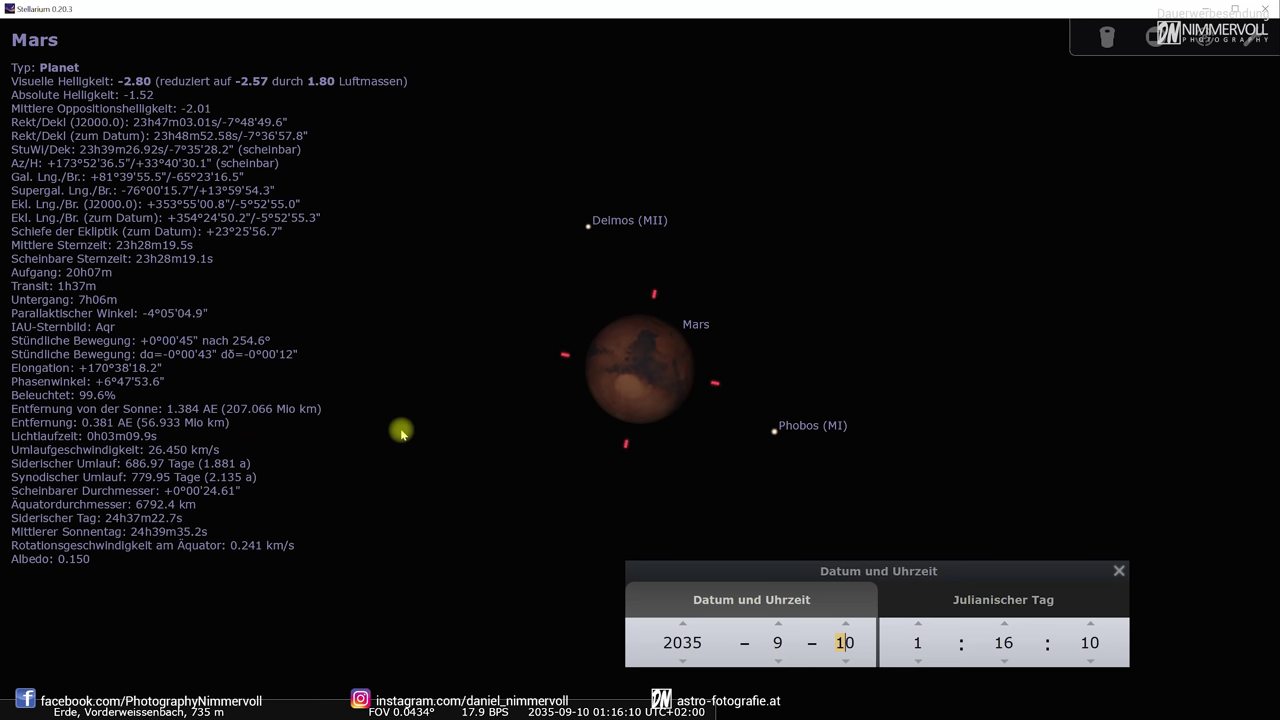
# Examine Mars's position above the horizon and its altitude-versus-time graph for the night
pyautogui.scroll(-3, 560, 424)
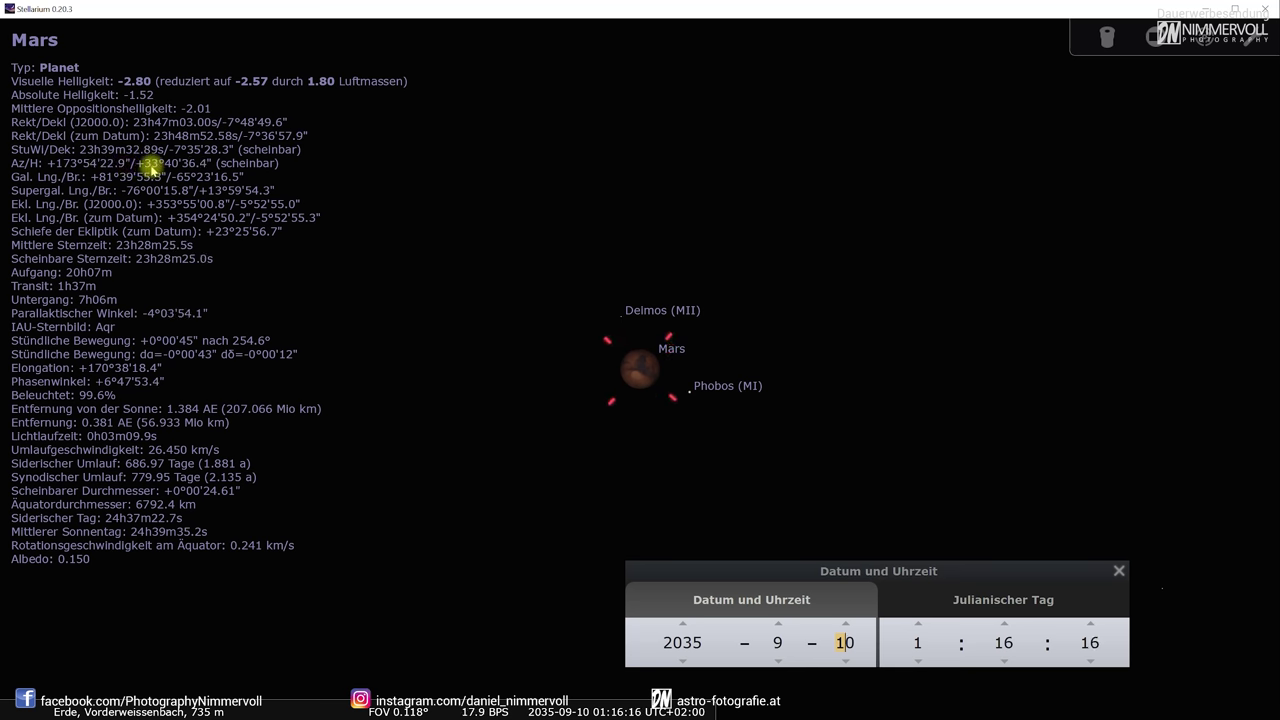
pyautogui.scroll(-5, 490, 362)
pyautogui.scroll(-10, 490, 362)
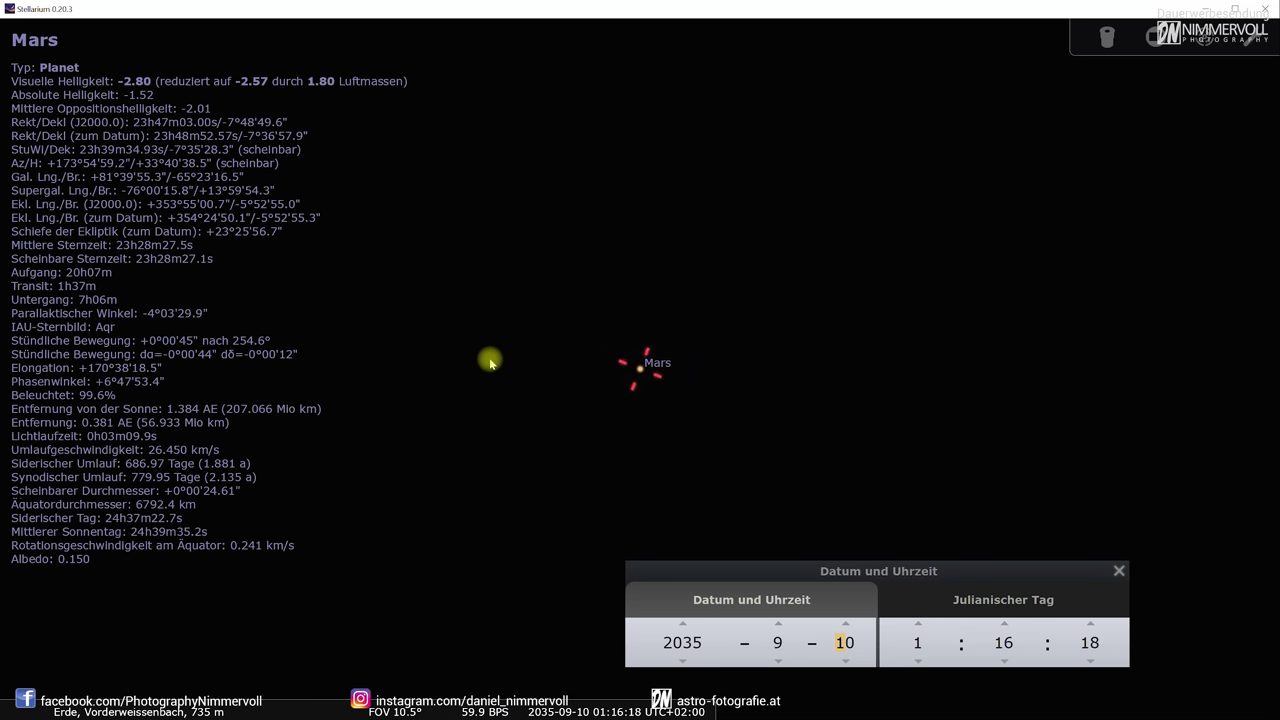
pyautogui.scroll(5, 634, 394)
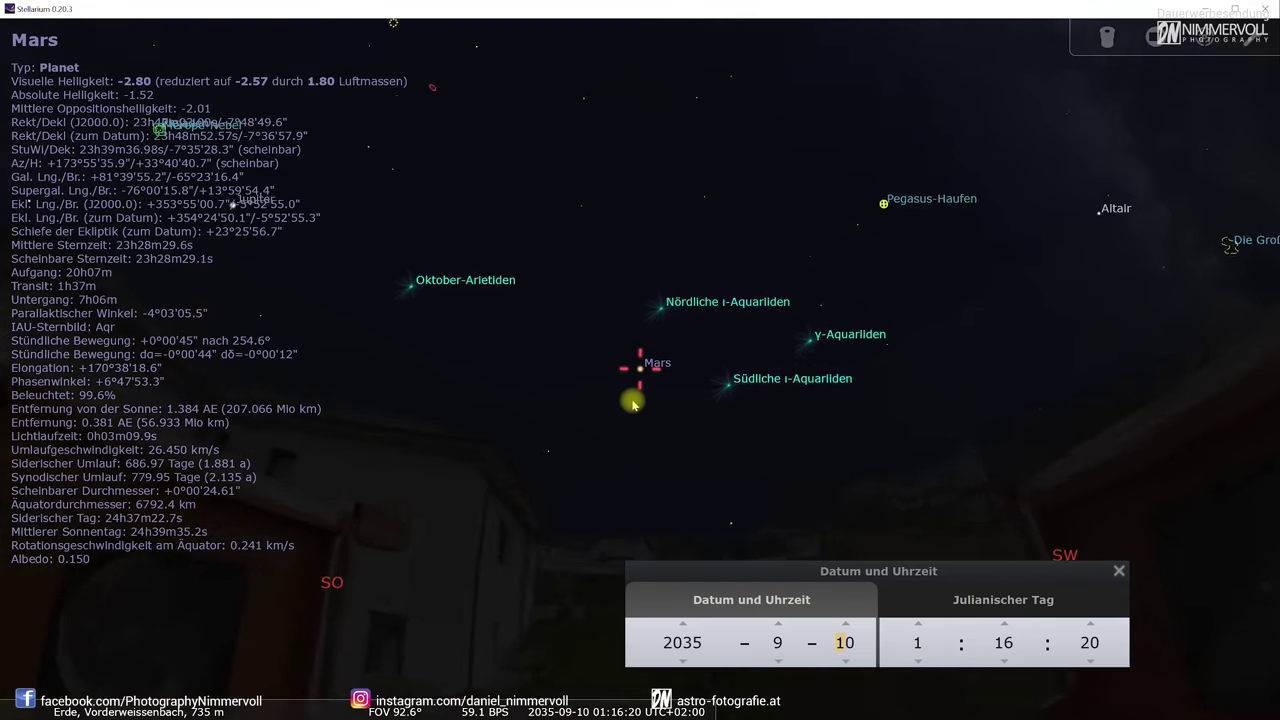
pyautogui.press('F10')
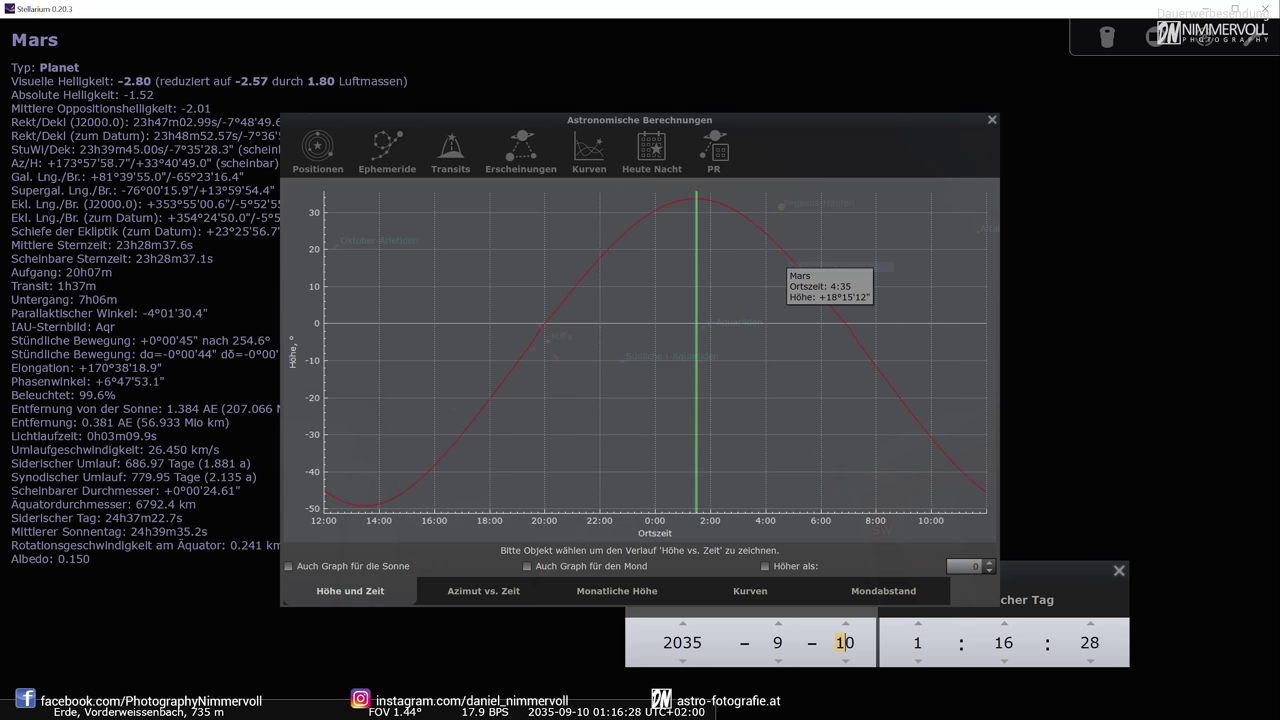
pyautogui.press('F10')
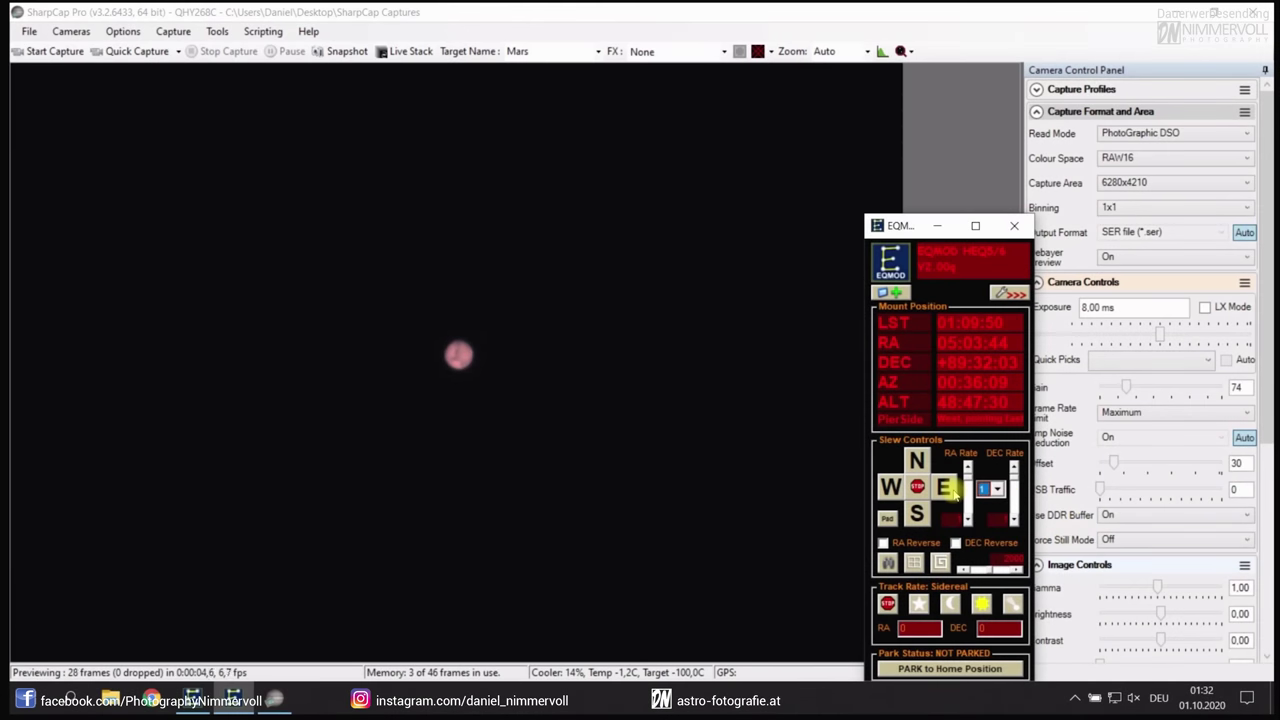
# Nudge the mount with EQMOD's east and west slew controls at rate 1 to centre Mars in the SharpCap preview
pyautogui.click(943, 487)
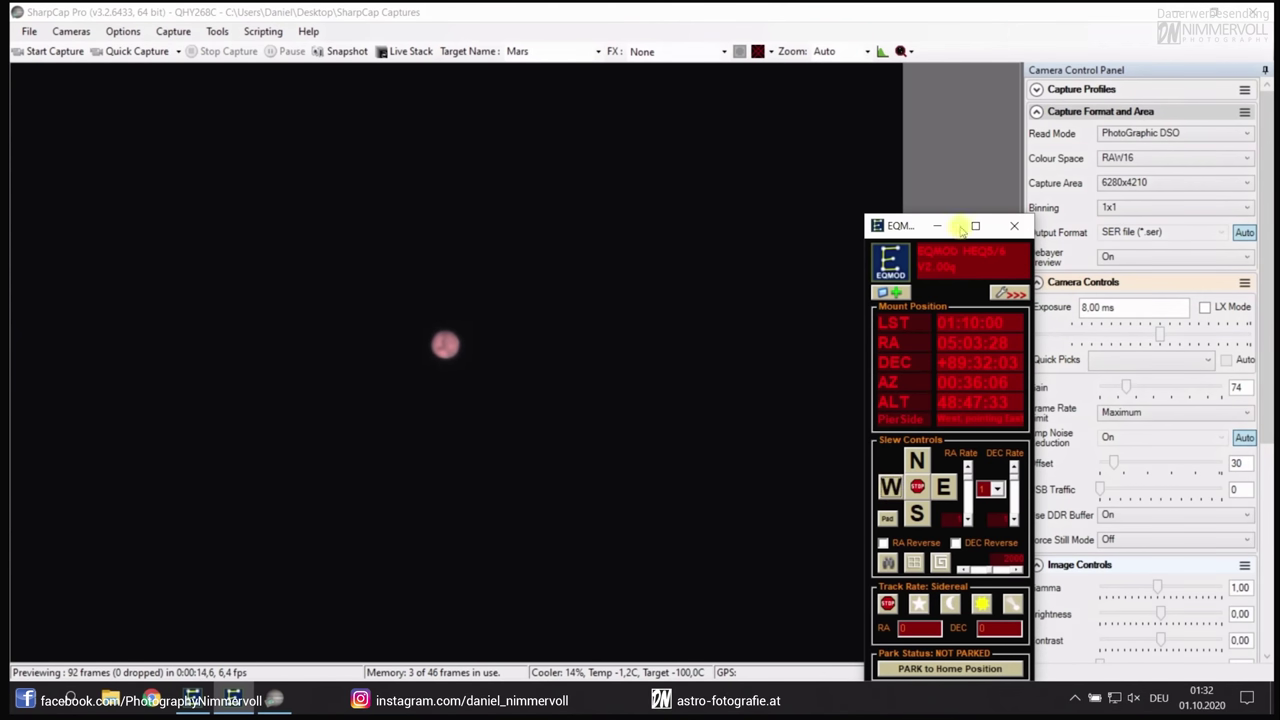
pyautogui.click(1130, 185)
pyautogui.click(1130, 185)
pyautogui.click(943, 488)
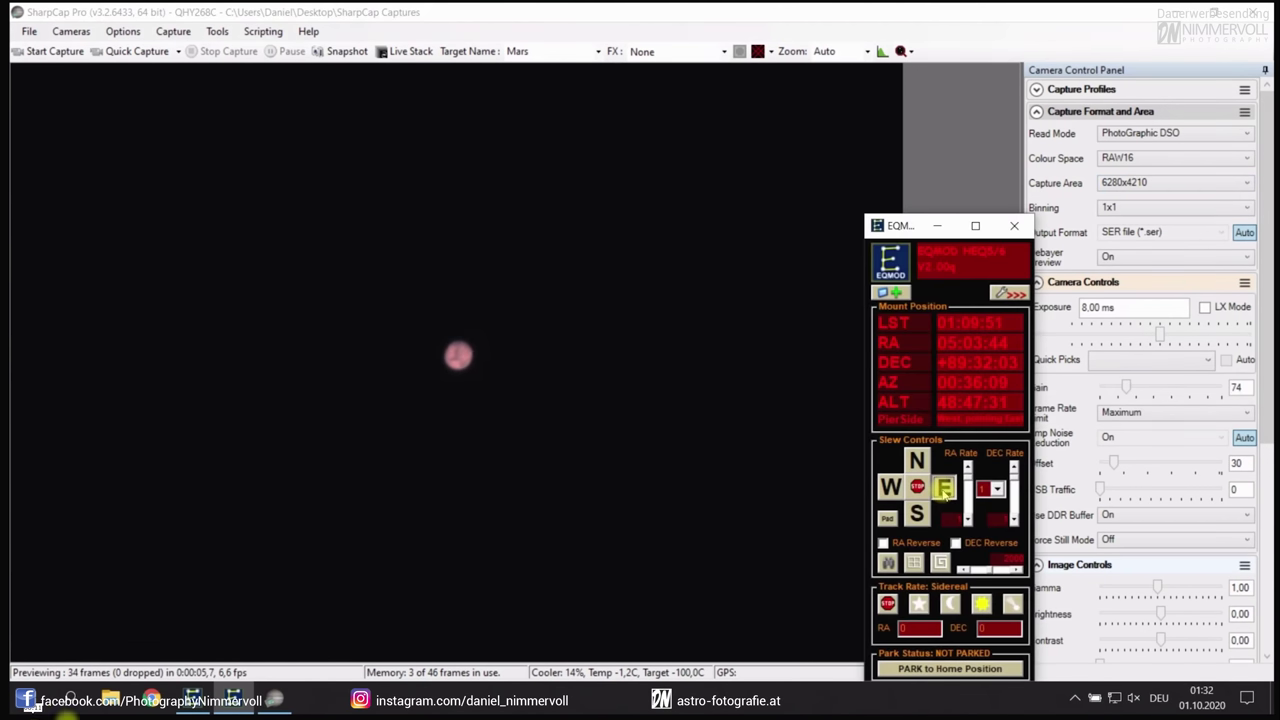
pyautogui.click(888, 484)
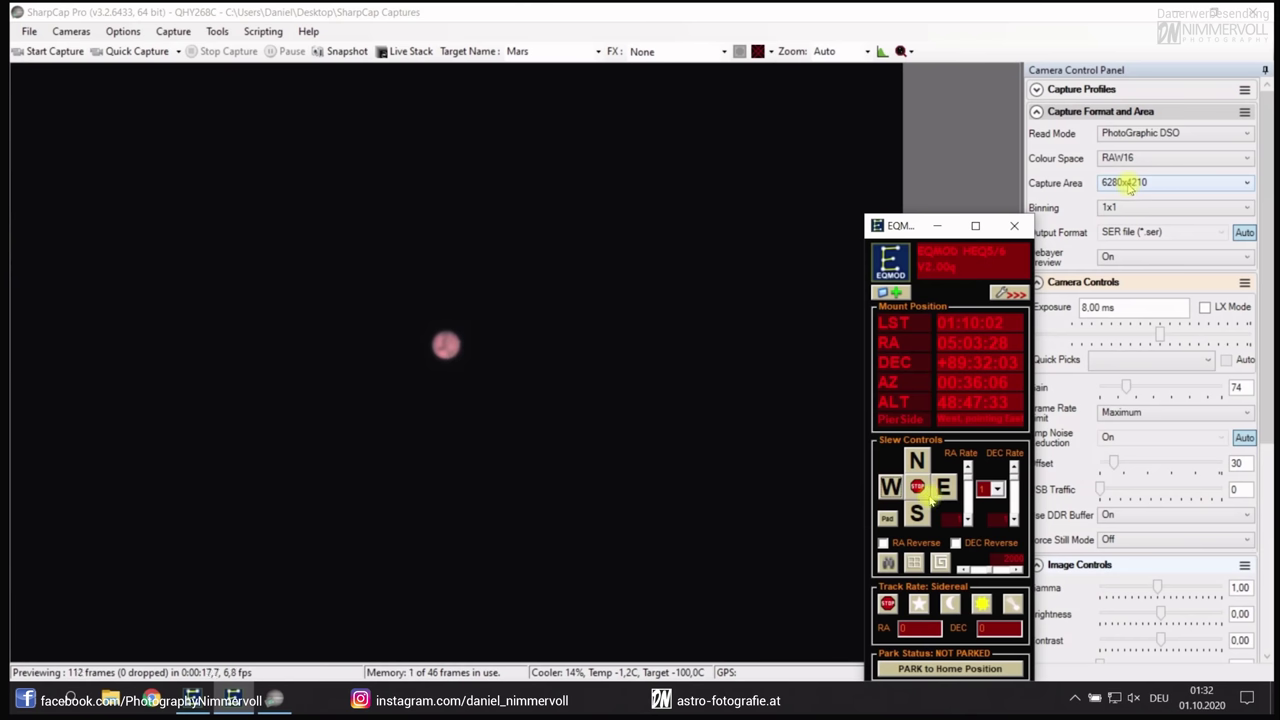
# Reduce the SharpCap capture area to 640x640 around the planet
pyautogui.click(957, 158)
pyautogui.click(1127, 184)
pyautogui.click(1128, 185)
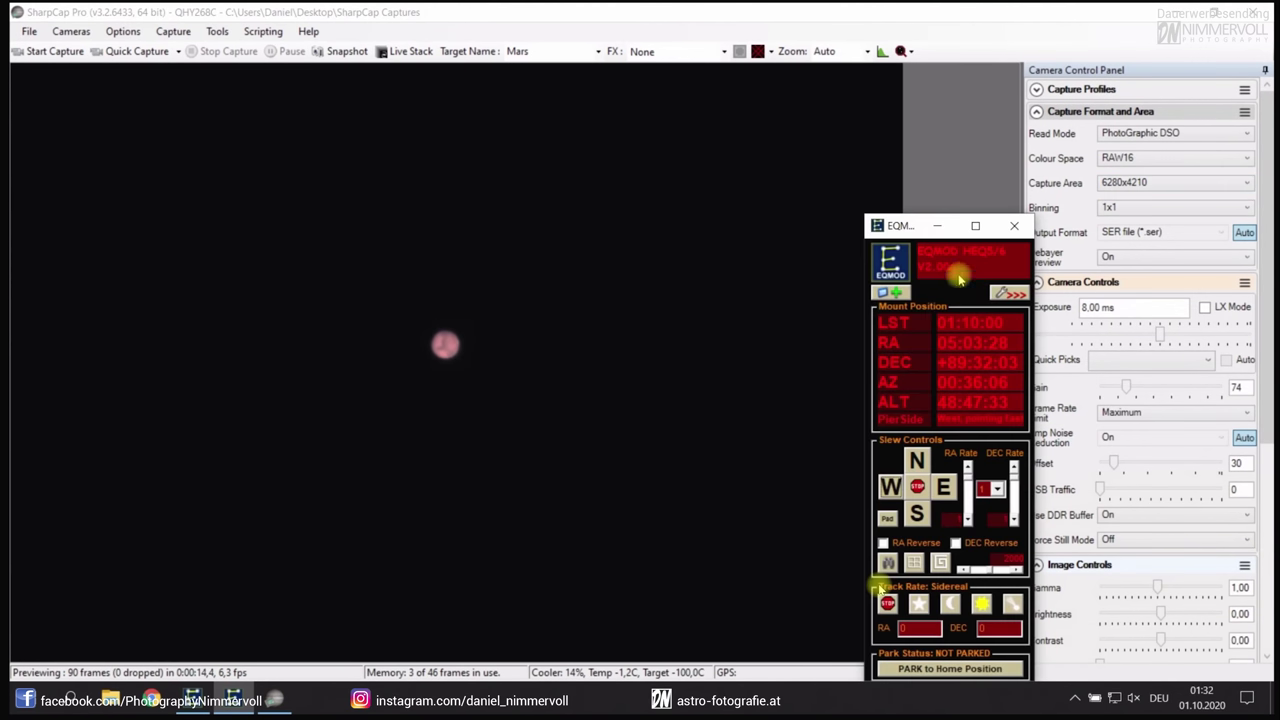
pyautogui.click(1127, 185)
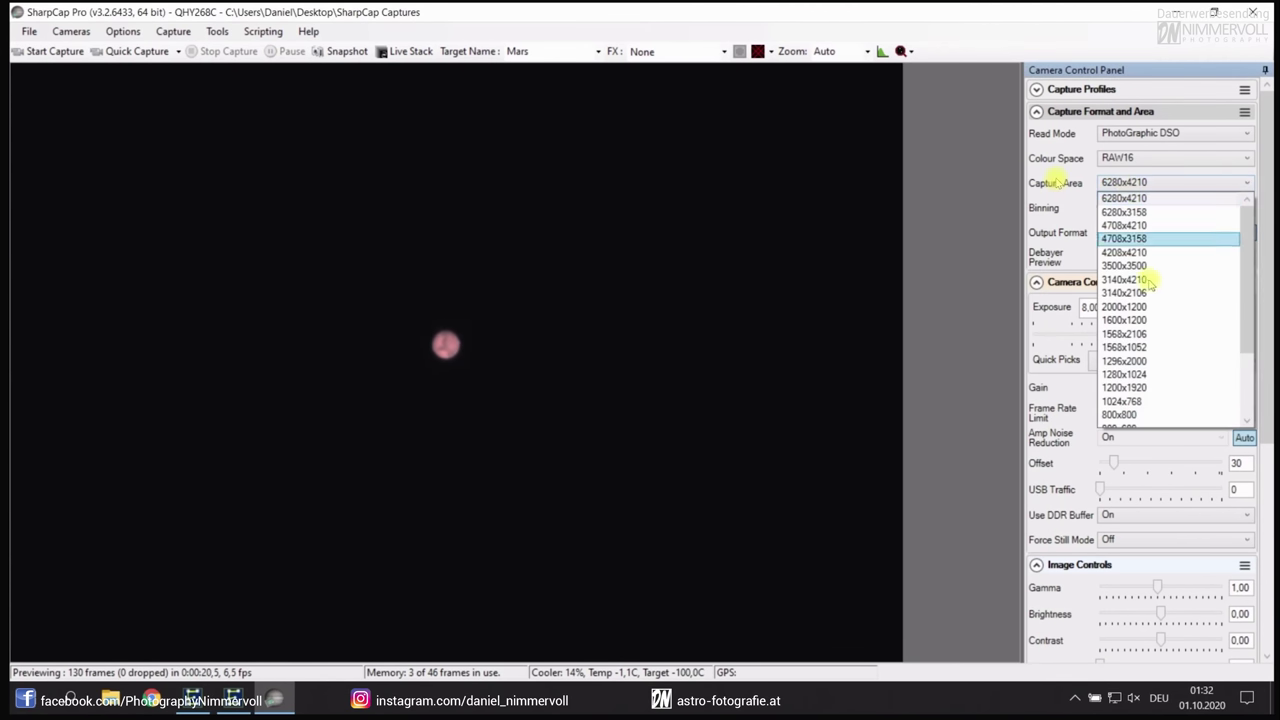
pyautogui.scroll(-4, 1054, 177)
pyautogui.moveTo(1249, 280); pyautogui.dragTo(1248, 360)
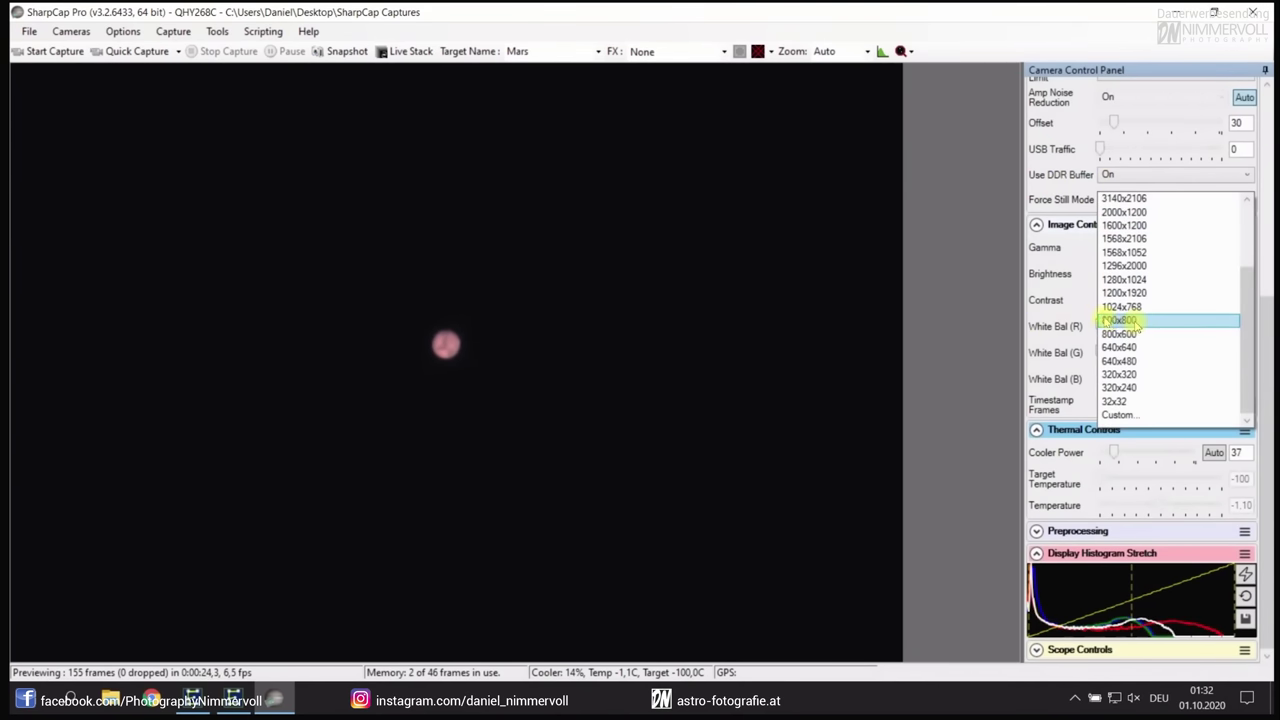
pyautogui.click(1128, 346)
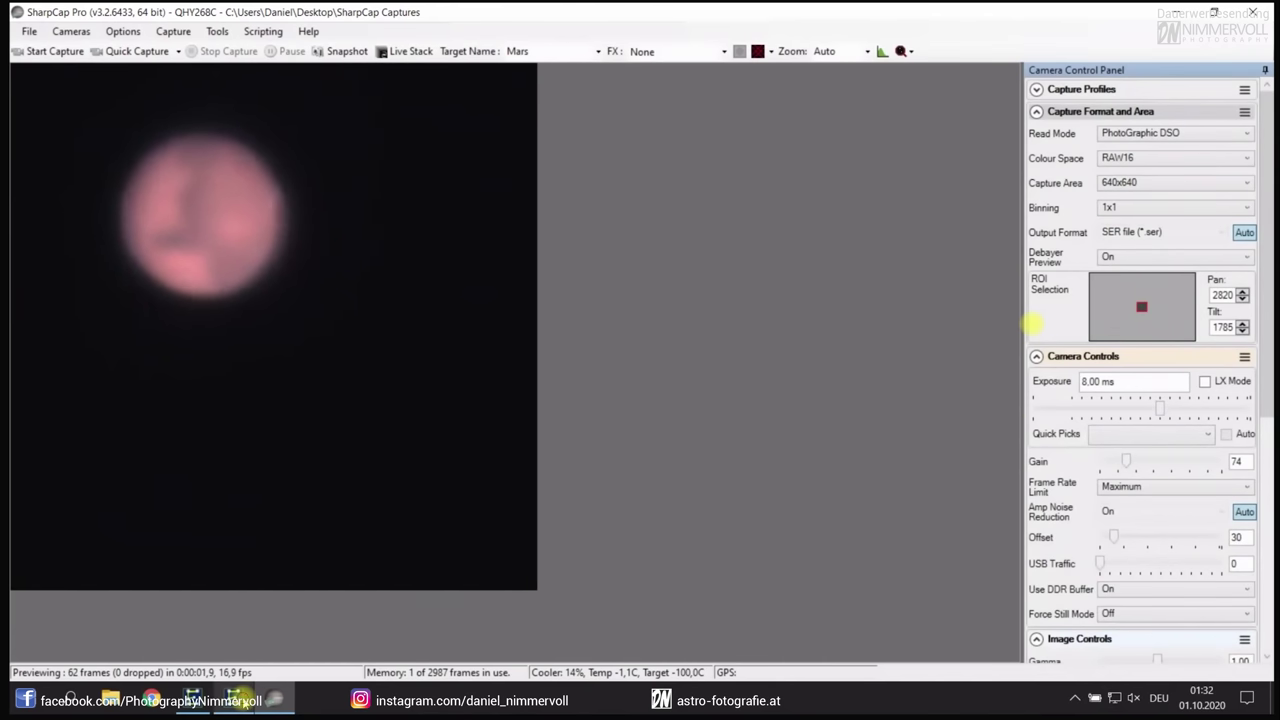
# Re-centre Mars in the reduced frame with small EQMOD slews west, north and south, and move the EQMOD window off the camera settings
pyautogui.click(274, 700)
pyautogui.click(891, 488)
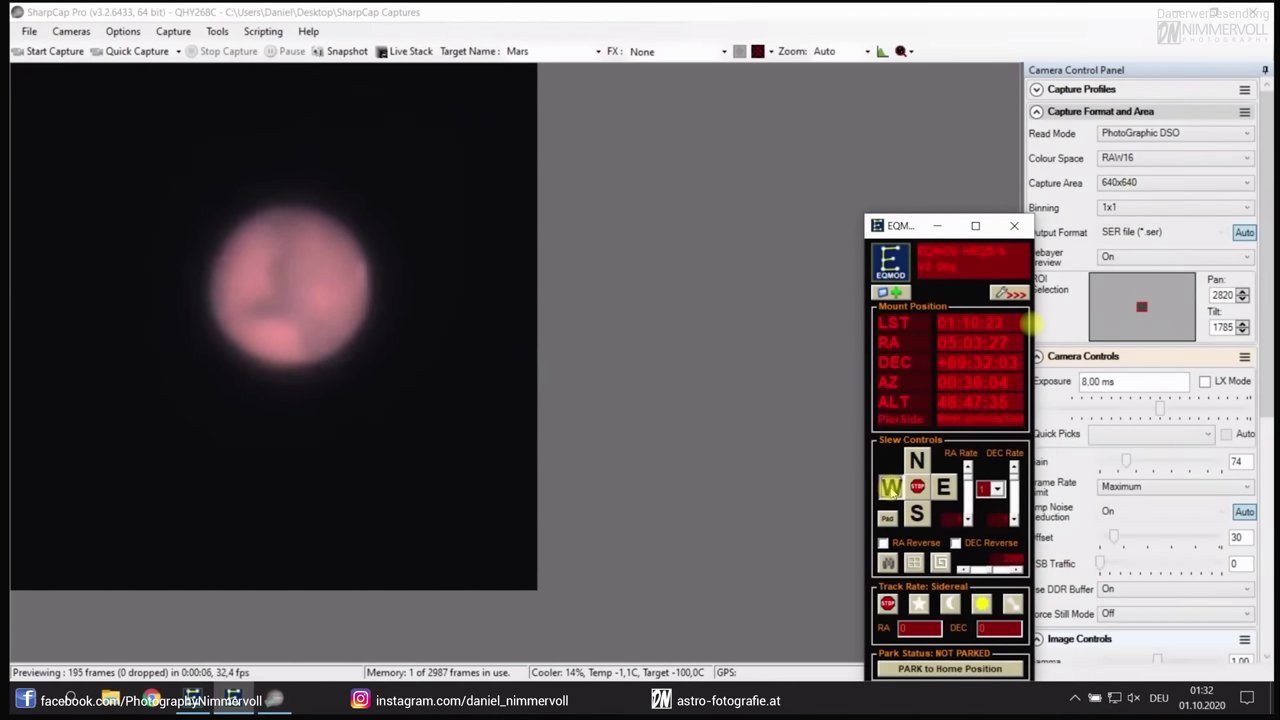
pyautogui.click(914, 460)
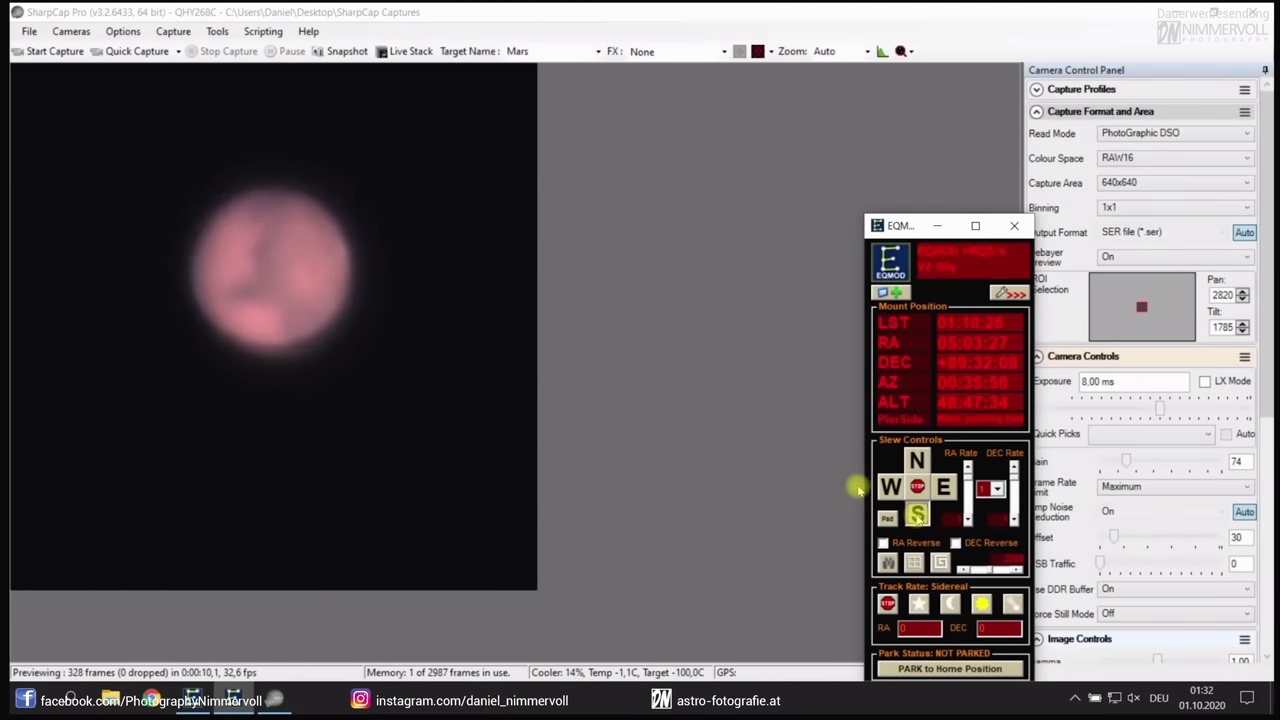
pyautogui.click(886, 487)
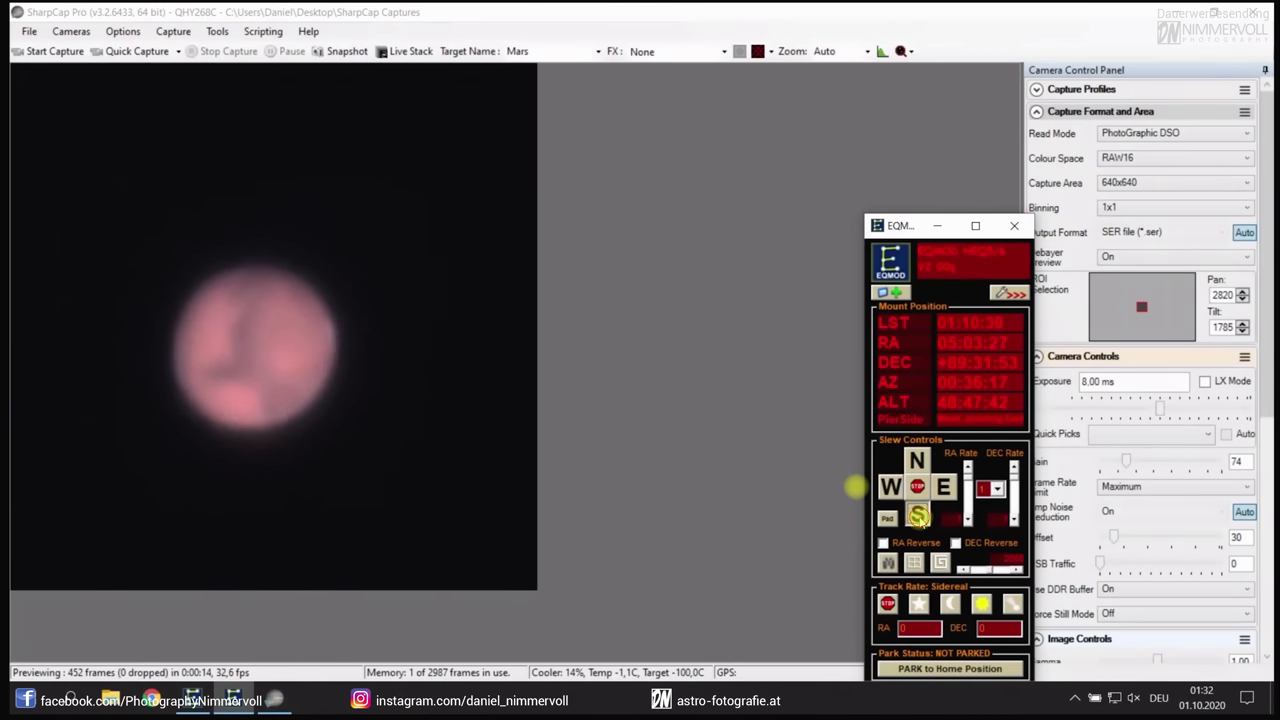
pyautogui.click(917, 460)
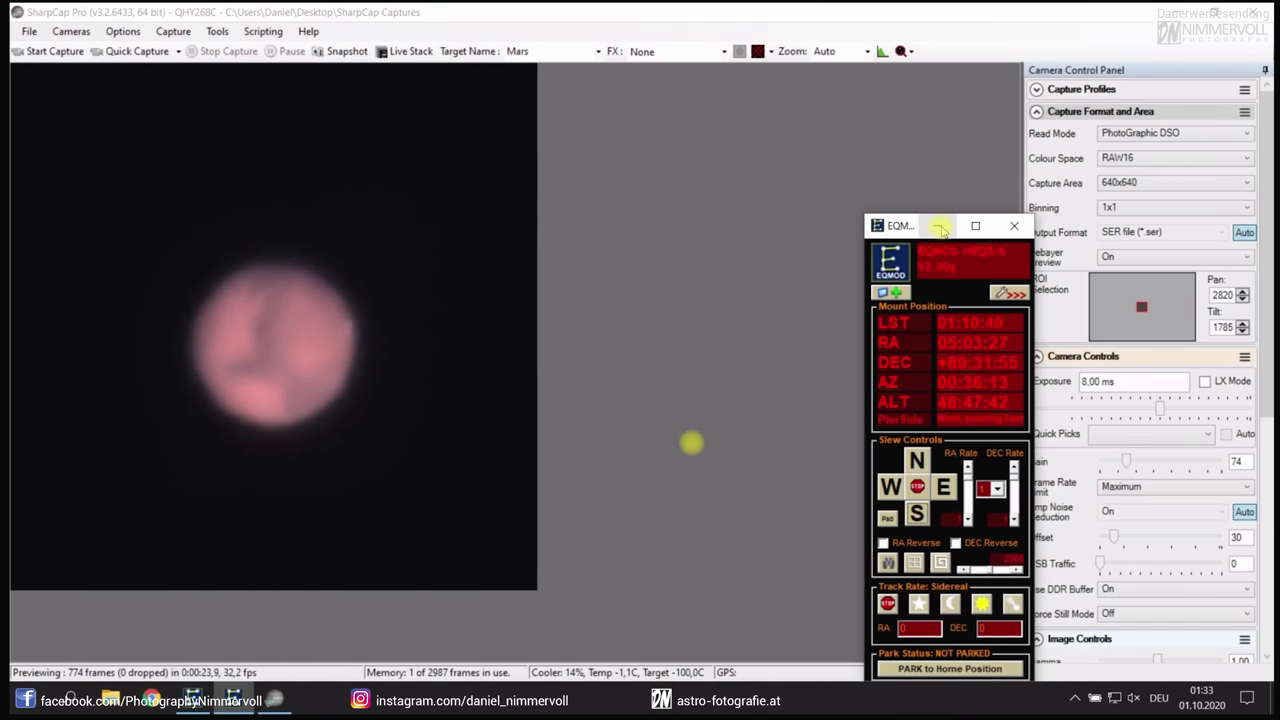
pyautogui.moveTo(915, 225); pyautogui.dragTo(749, 142)
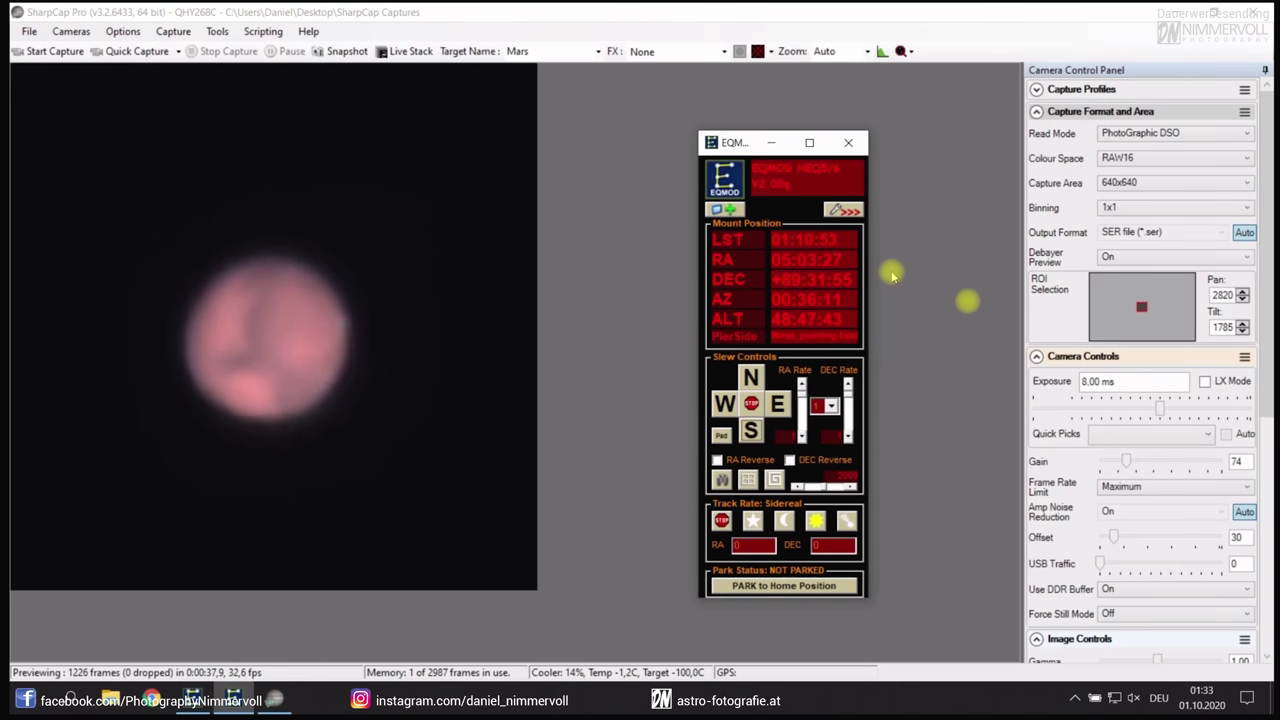
# Set the camera exposure to the 1/30s quick pick and lower the gain to 60
pyautogui.click(1189, 438)
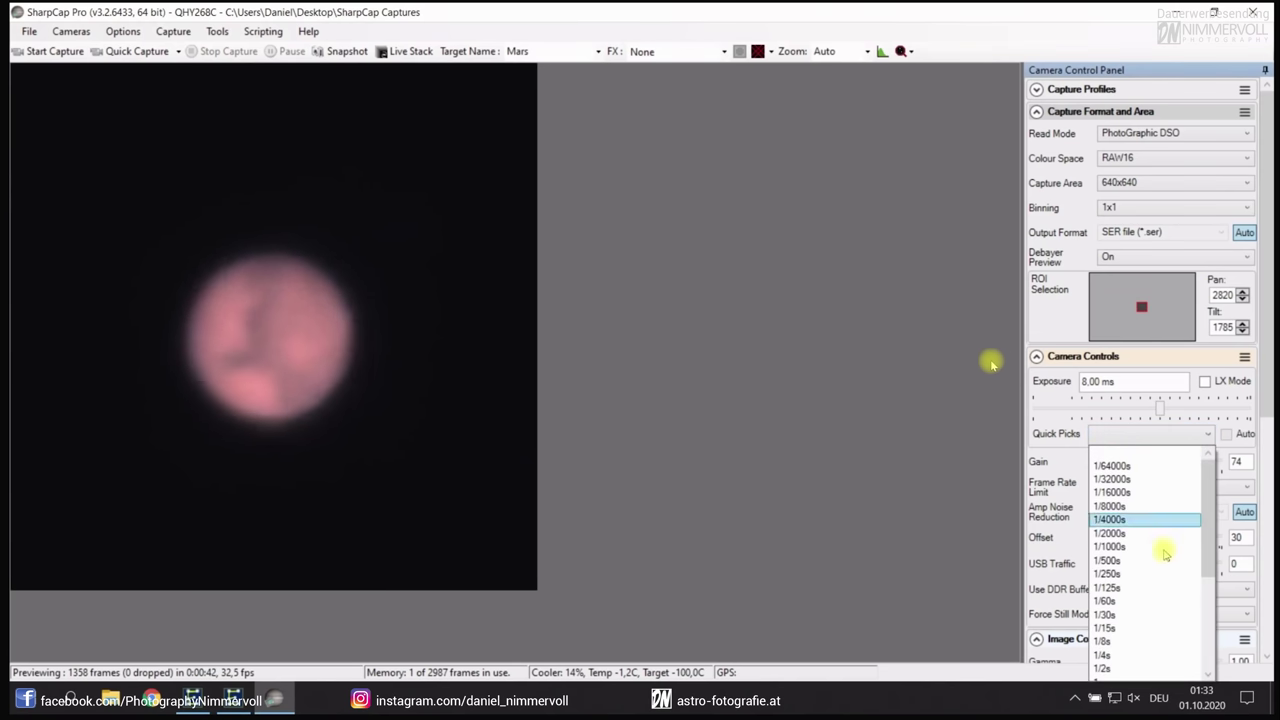
pyautogui.click(1146, 615)
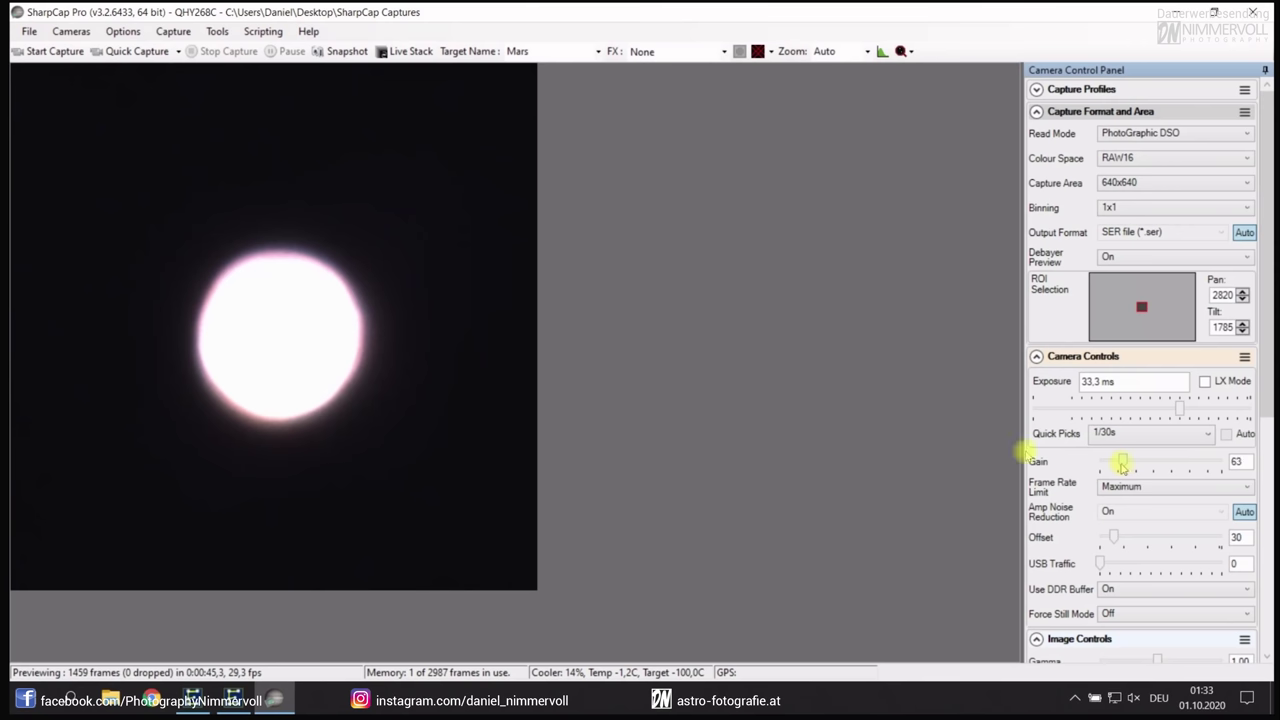
pyautogui.scroll(-5, 1120, 465)
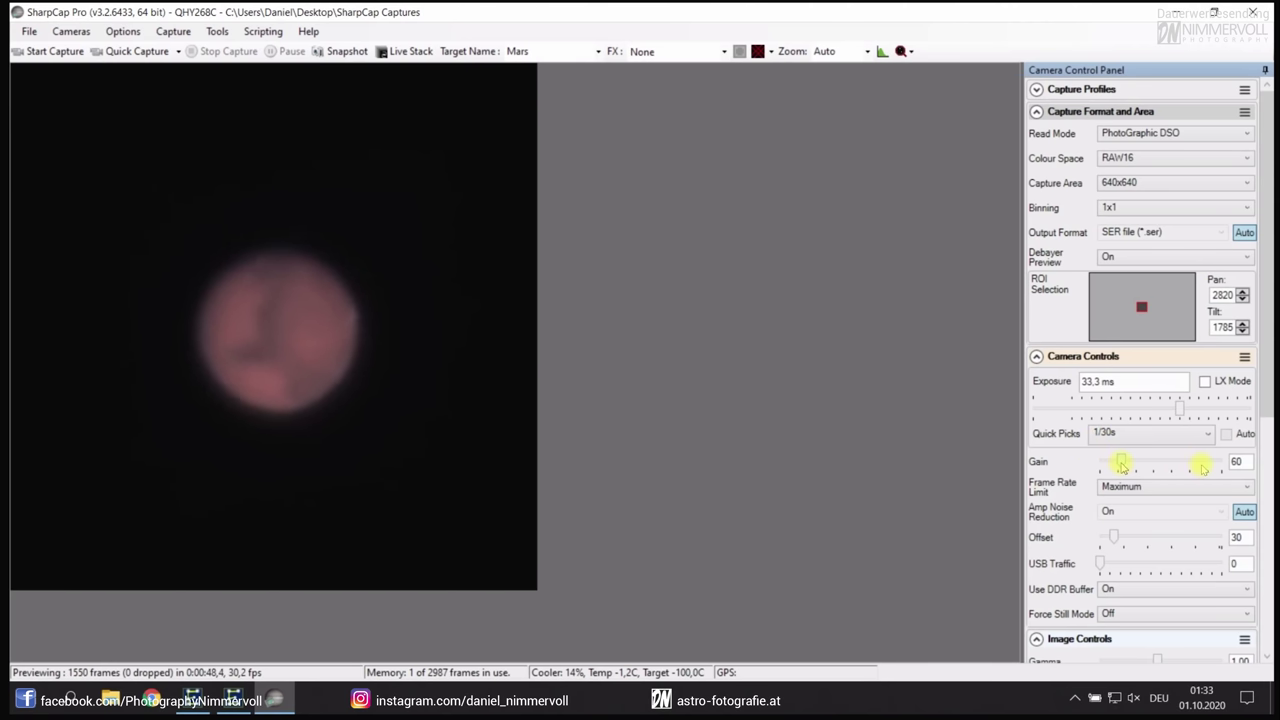
# Try longer exposures of 1/4s and 1/15s on Mars using the exposure quick picks
pyautogui.click(1120, 436)
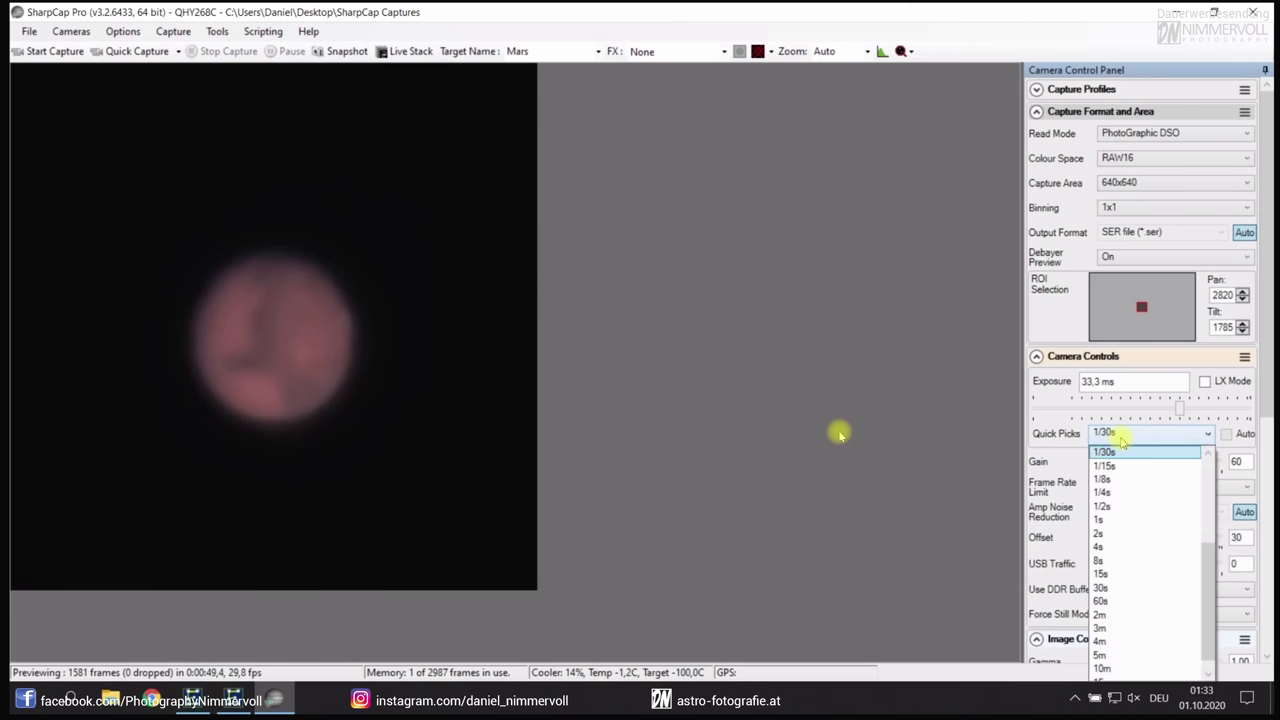
pyautogui.click(1124, 492)
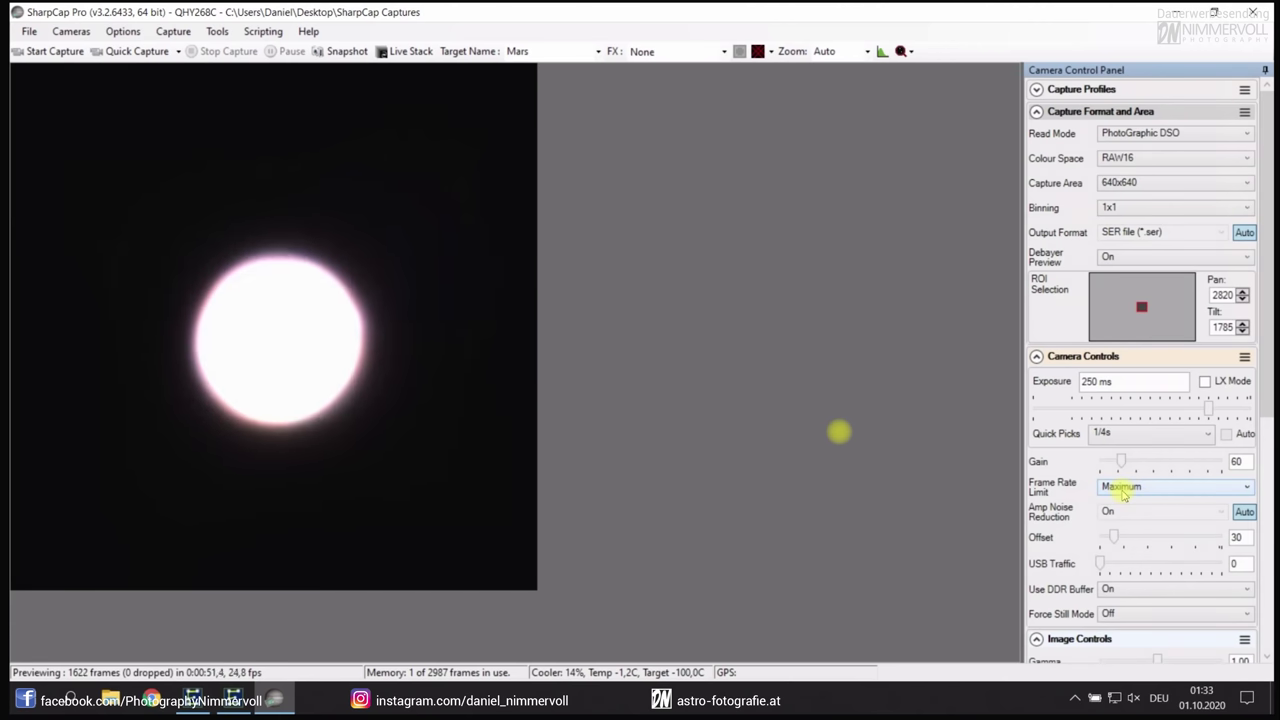
pyautogui.moveTo(1121, 463)
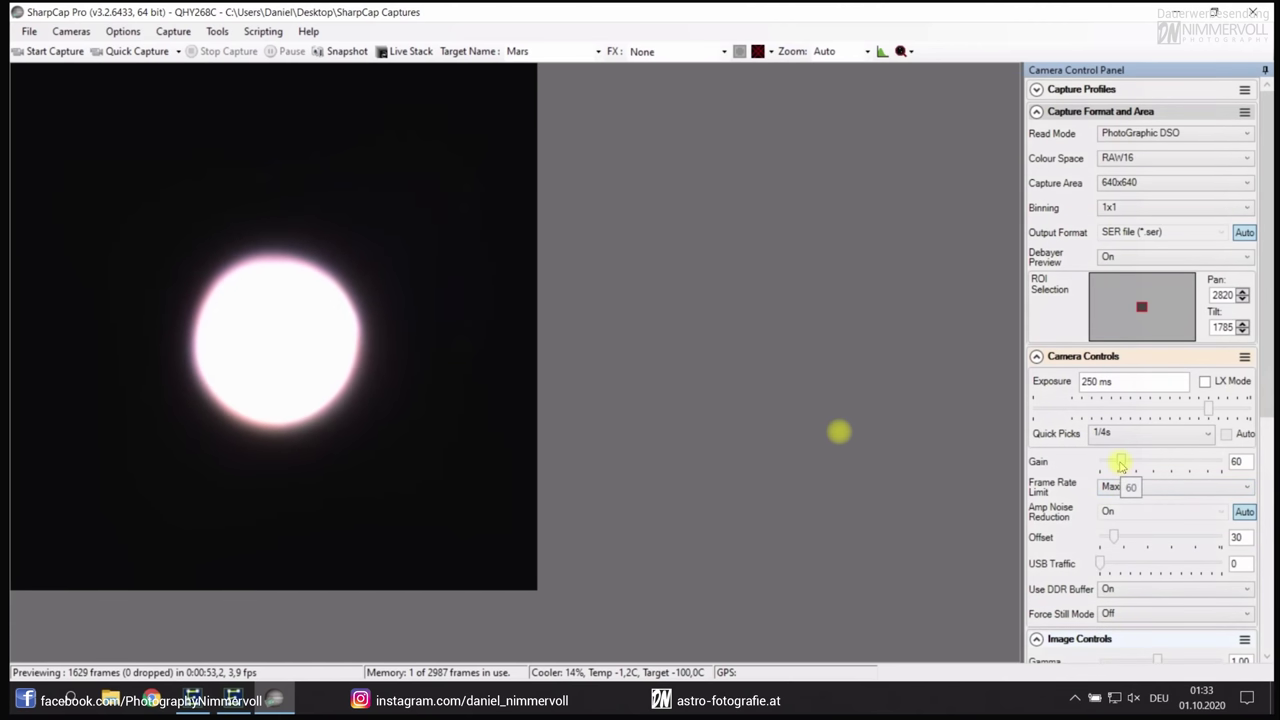
pyautogui.click(1126, 440)
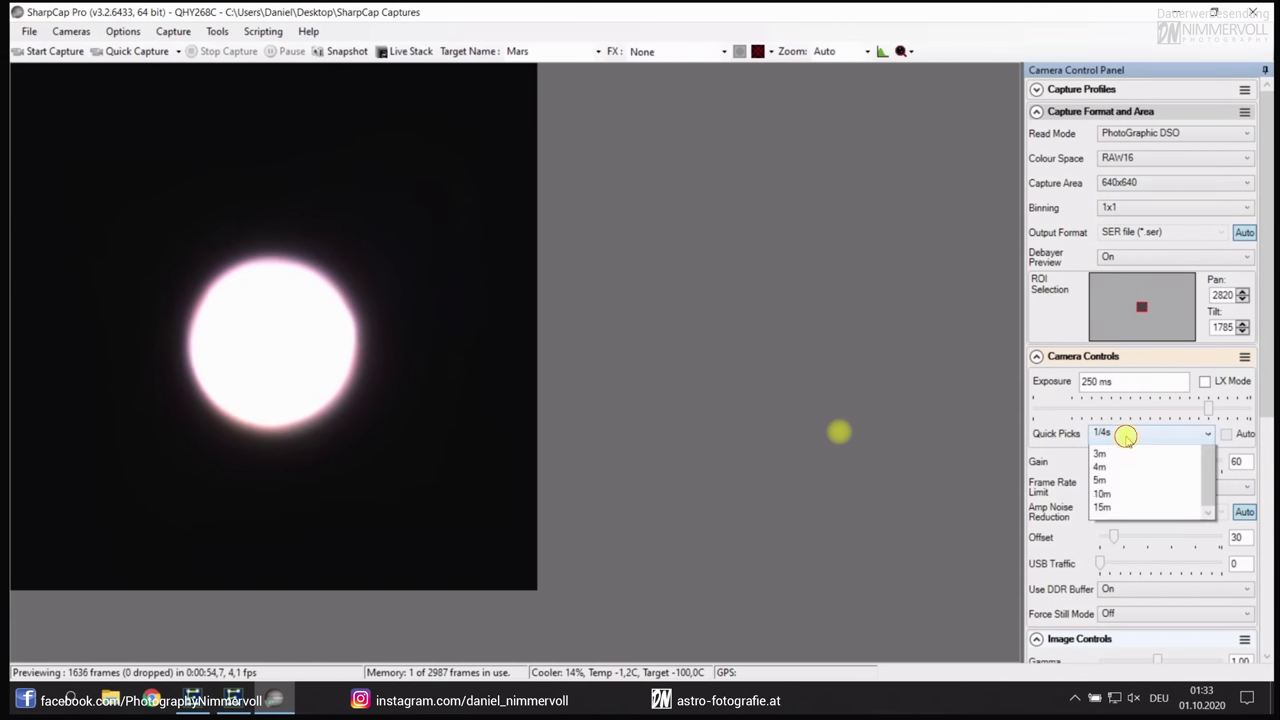
pyautogui.click(1126, 451)
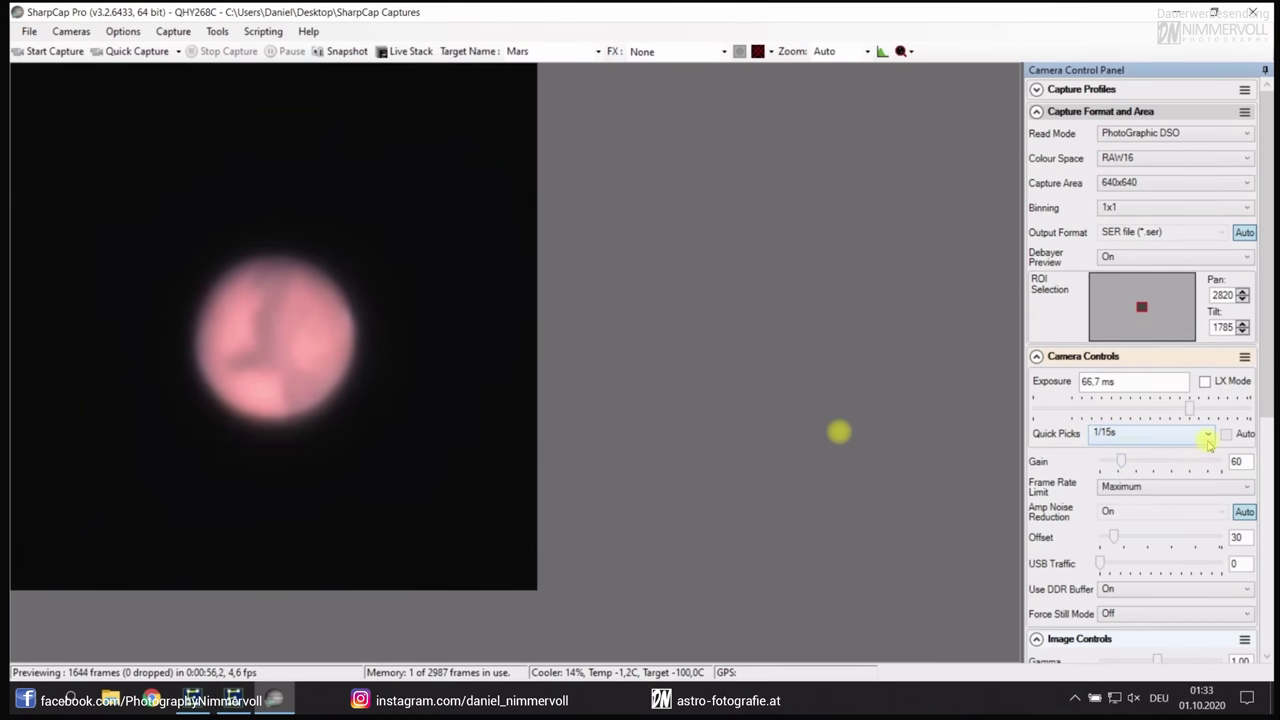
# Test a shorter exposure of 1/60s on Mars and set the exposure back to 1/30s
pyautogui.click(1197, 443)
pyautogui.click(1207, 455)
pyautogui.click(1207, 455)
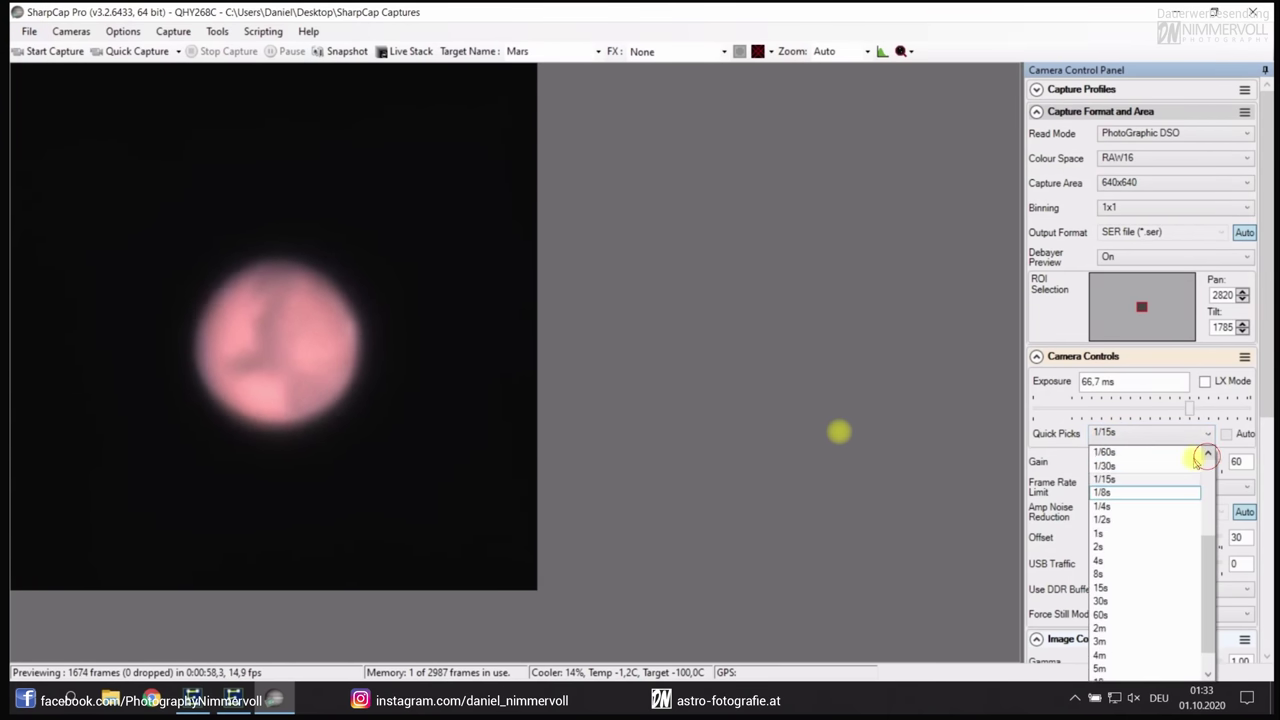
pyautogui.click(1128, 434)
pyautogui.scroll(1, 1157, 452)
pyautogui.click(1157, 452)
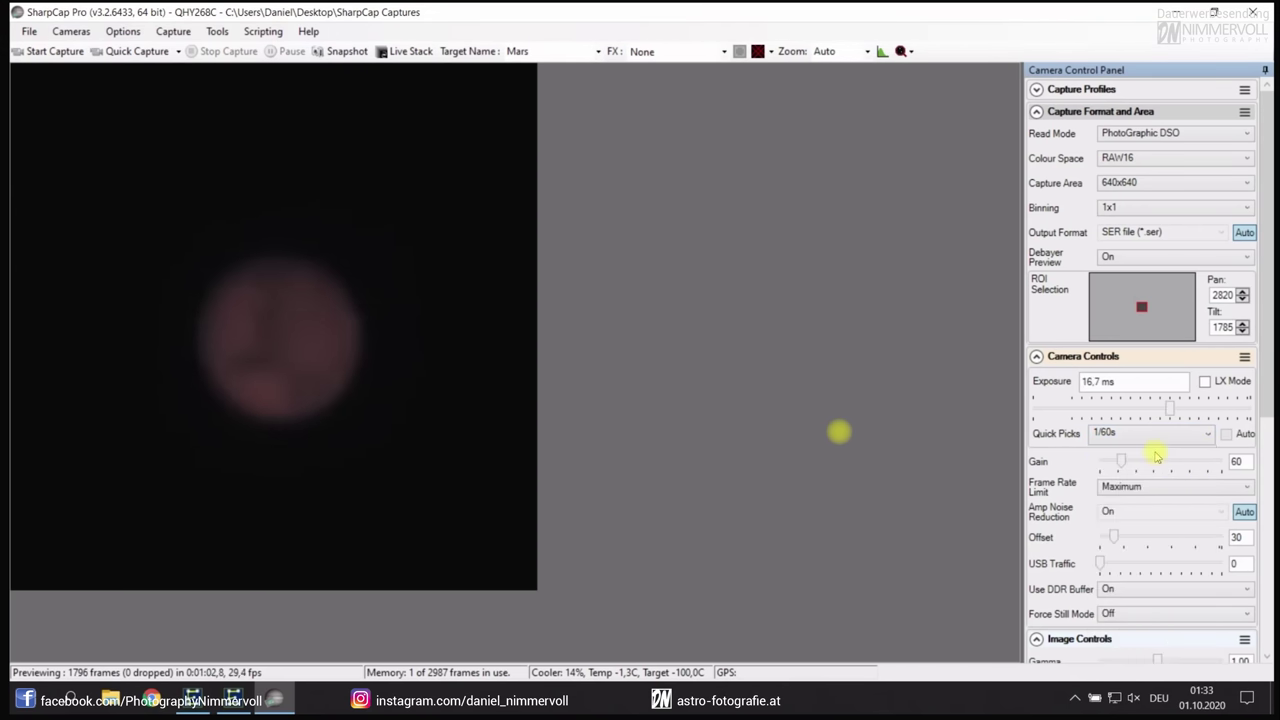
pyautogui.click(1120, 436)
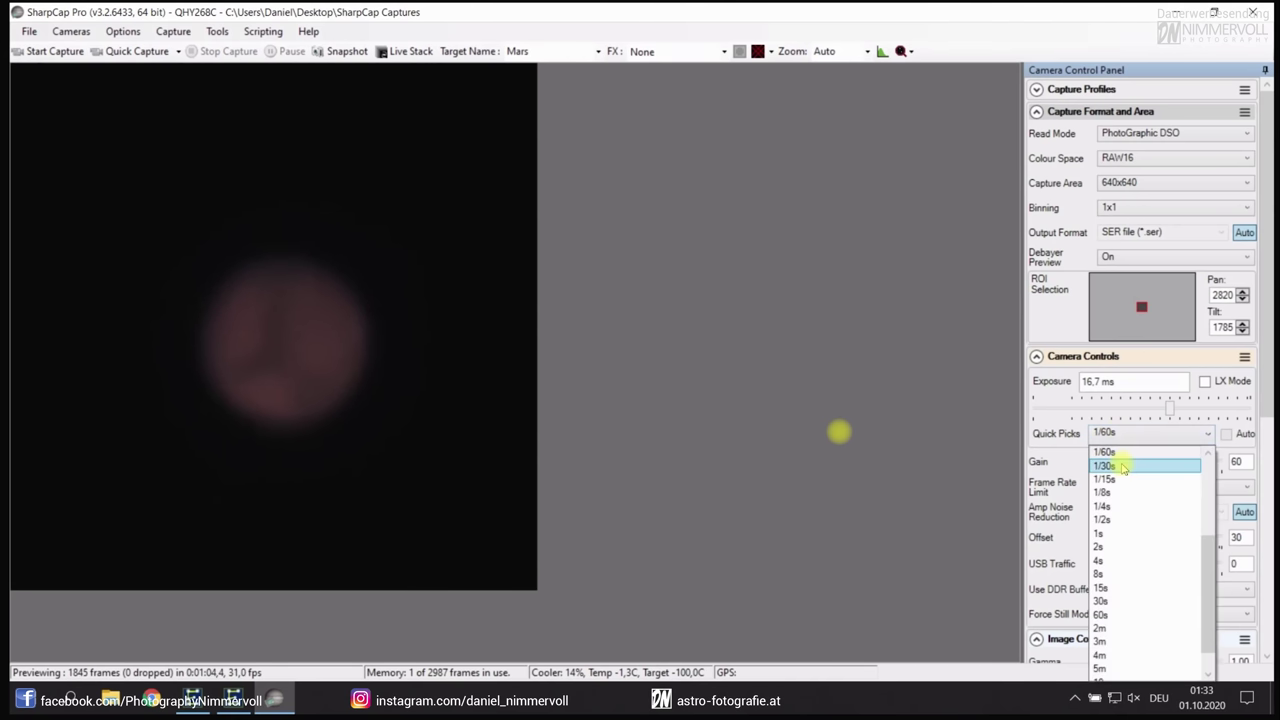
pyautogui.click(1123, 467)
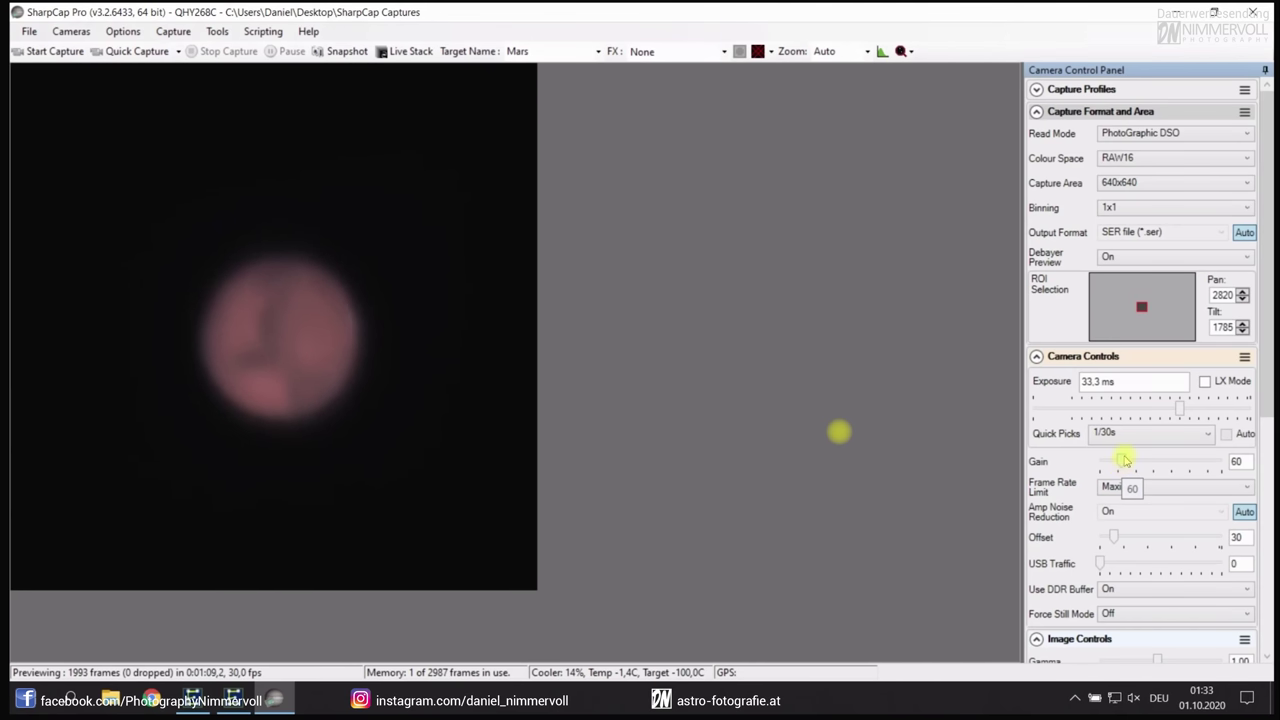
# Set the camera exposure to the 1/60s quick pick and raise the gain to 71
pyautogui.click(1130, 435)
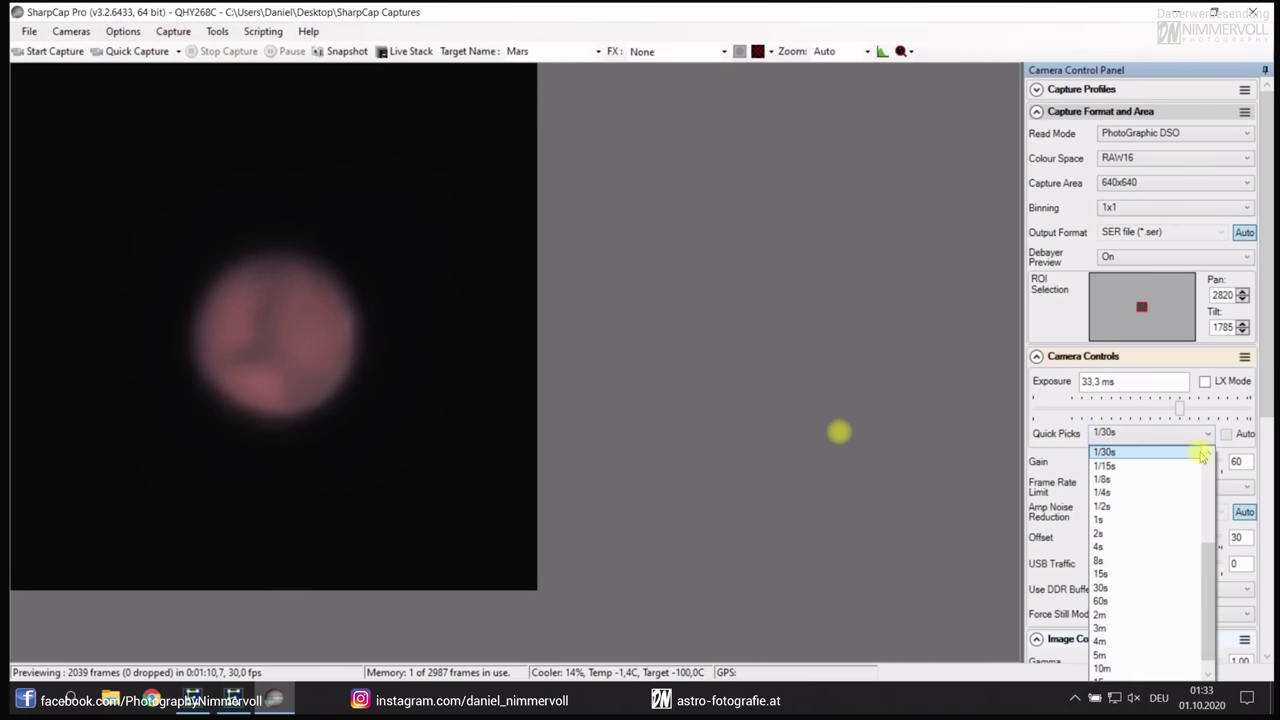
pyautogui.click(1175, 455)
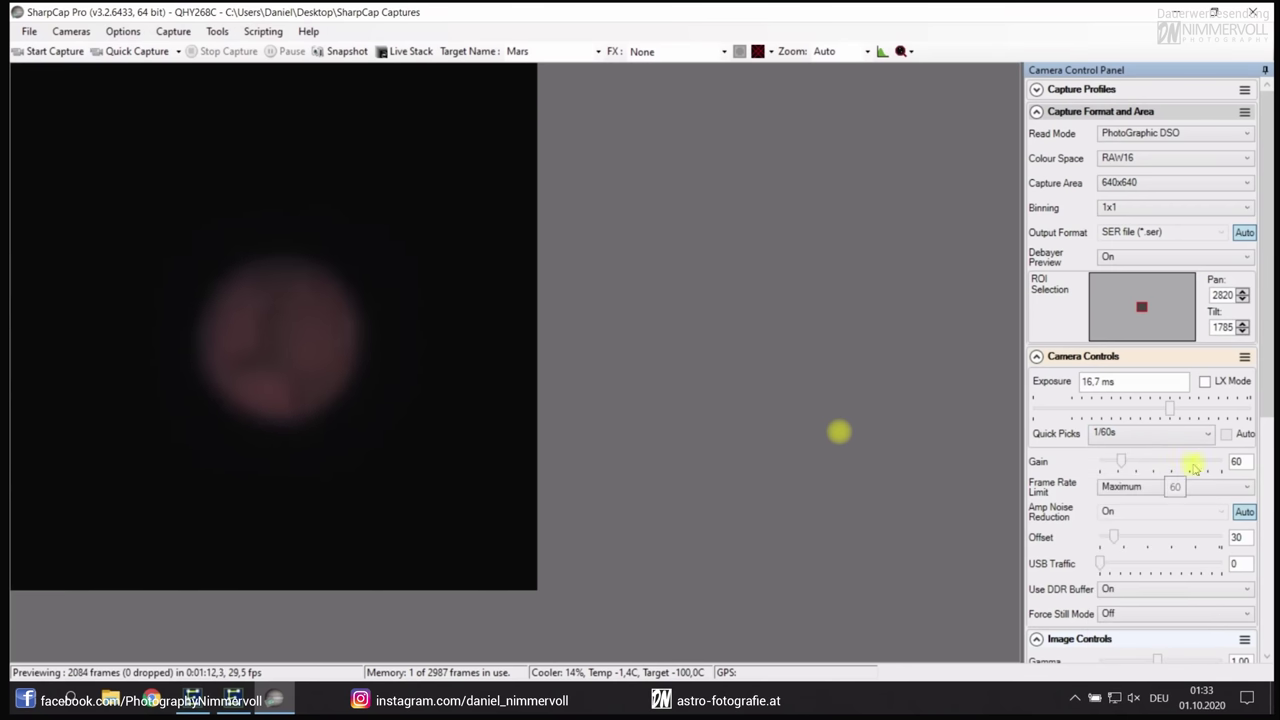
pyautogui.moveTo(1124, 461); pyautogui.dragTo(1128, 464)
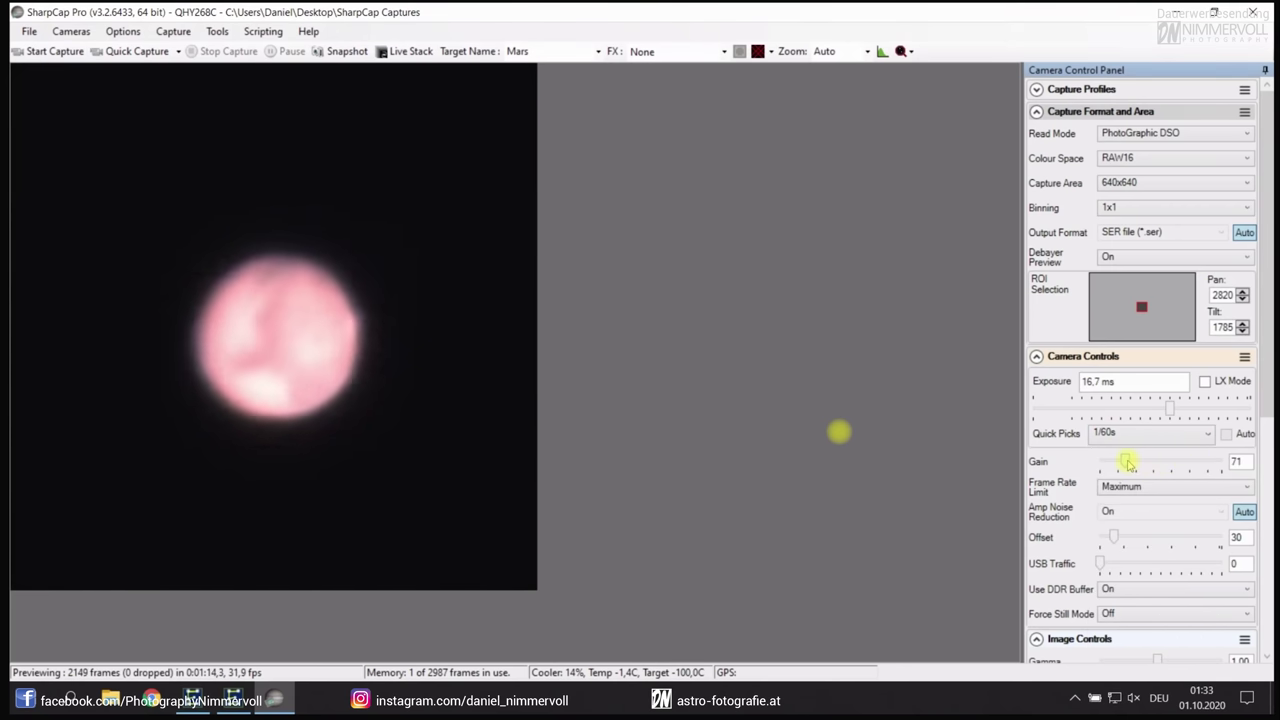
# Display the image histogram and fine-tune the gain to 65 against it
pyautogui.click(882, 51)
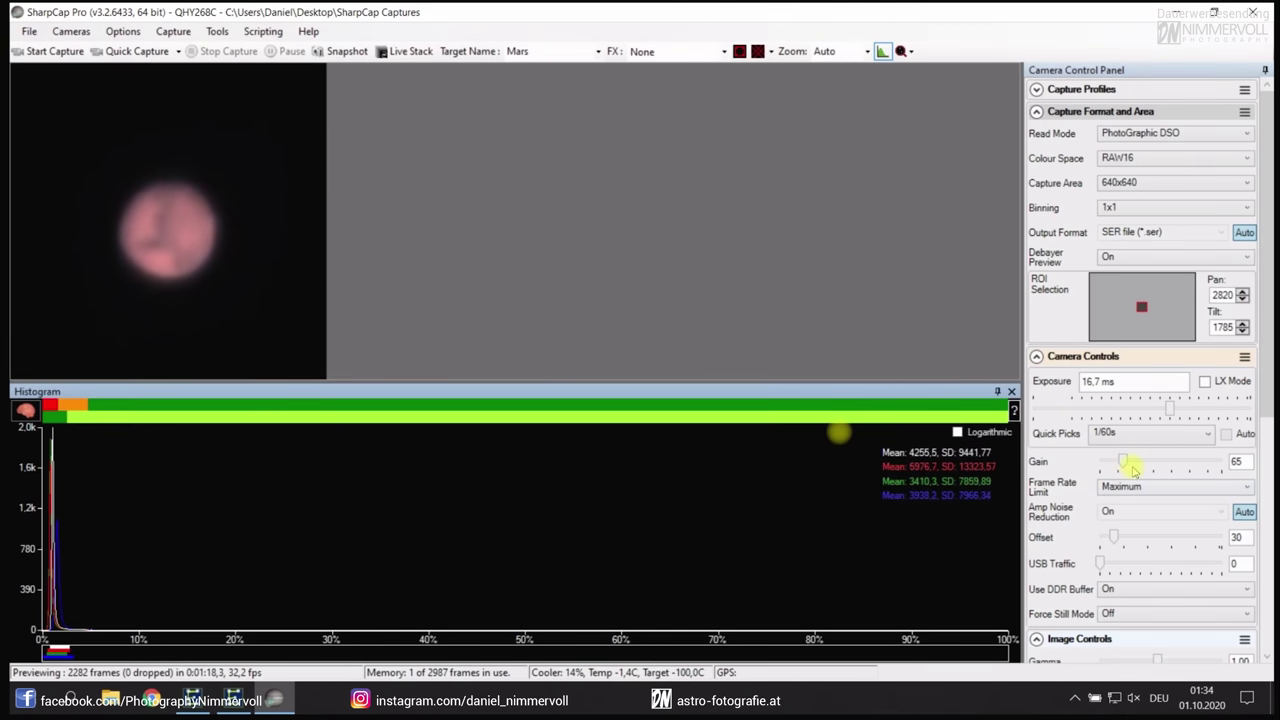
pyautogui.moveTo(1122, 461); pyautogui.dragTo(1122, 461)
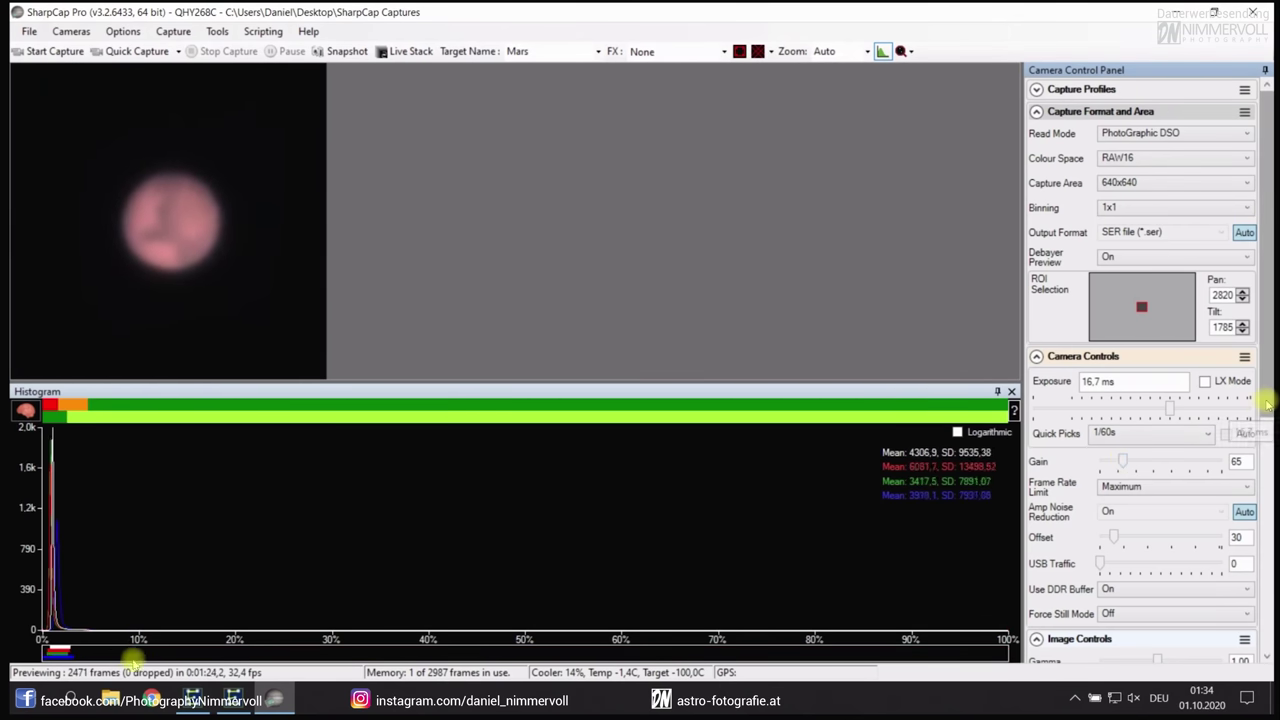
pyautogui.scroll(-5, 1262, 402)
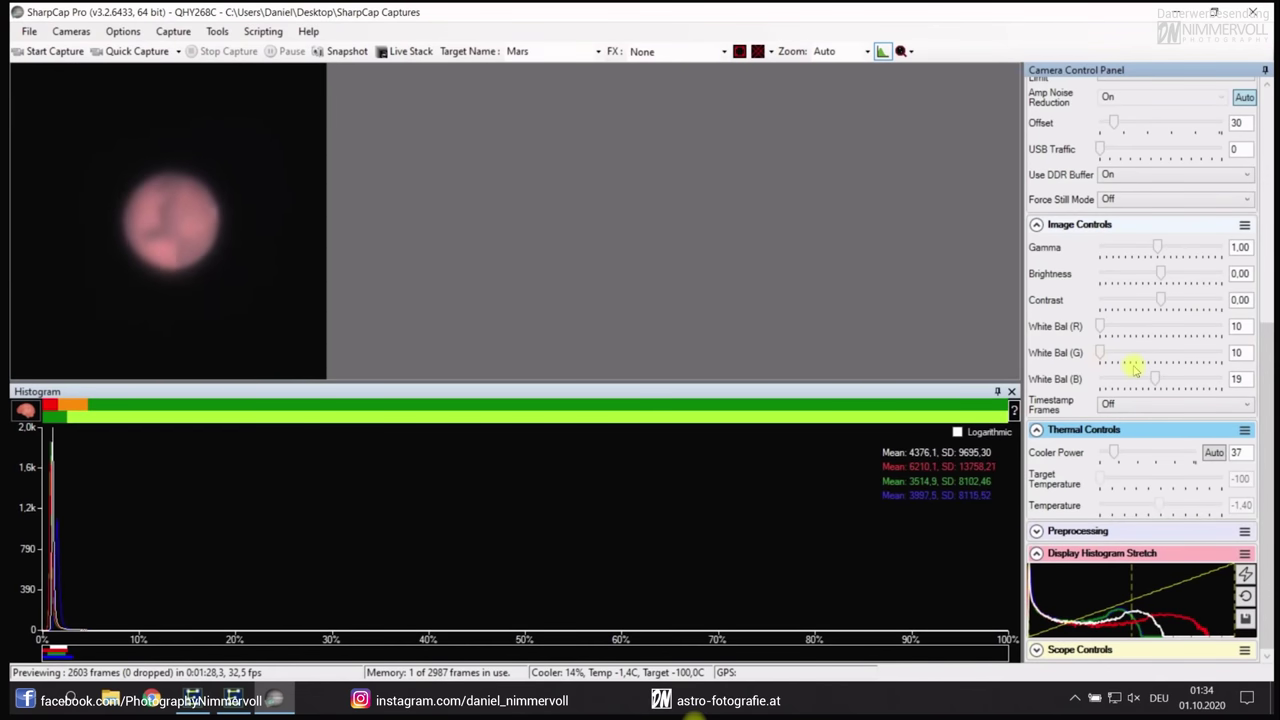
pyautogui.moveTo(1268, 640); pyautogui.dragTo(1268, 458)
pyautogui.scroll(2, 1120, 457)
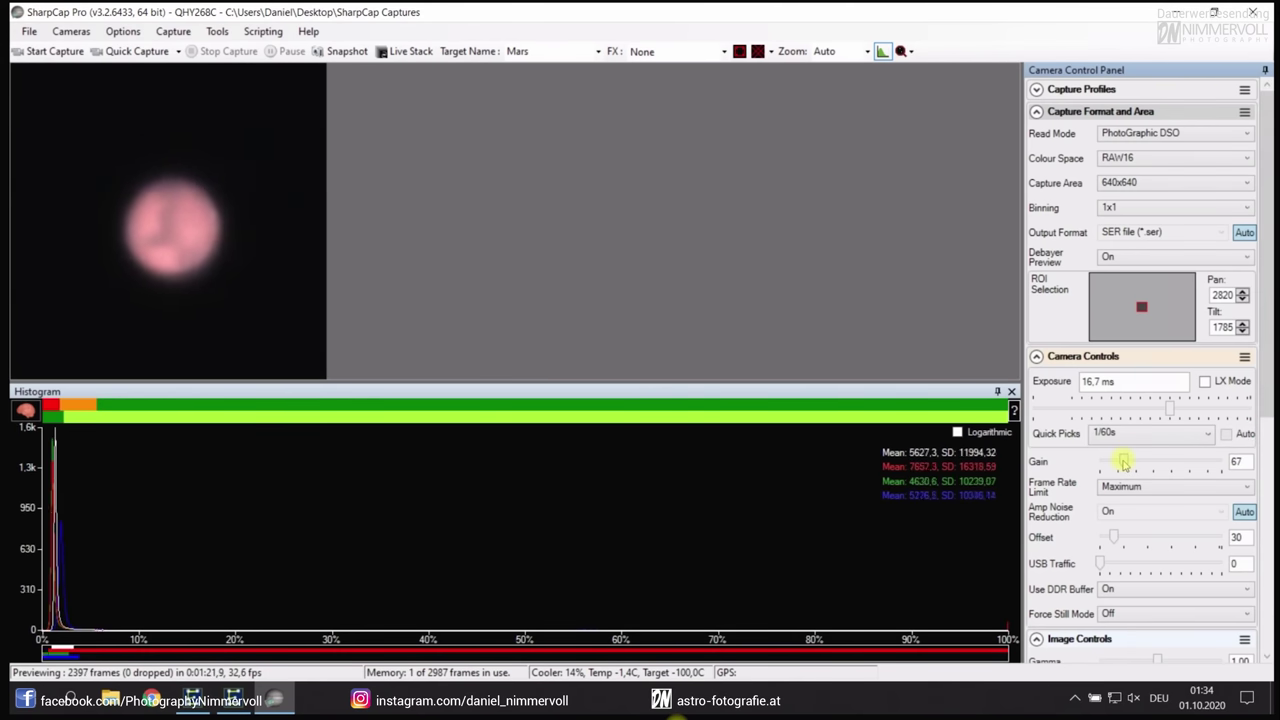
pyautogui.moveTo(1266, 405)
pyautogui.mouseDown()
pyautogui.moveTo(1270, 437)
pyautogui.moveTo(1270, 405)
pyautogui.mouseUp()
pyautogui.moveTo(1122, 461); pyautogui.dragTo(1125, 462)
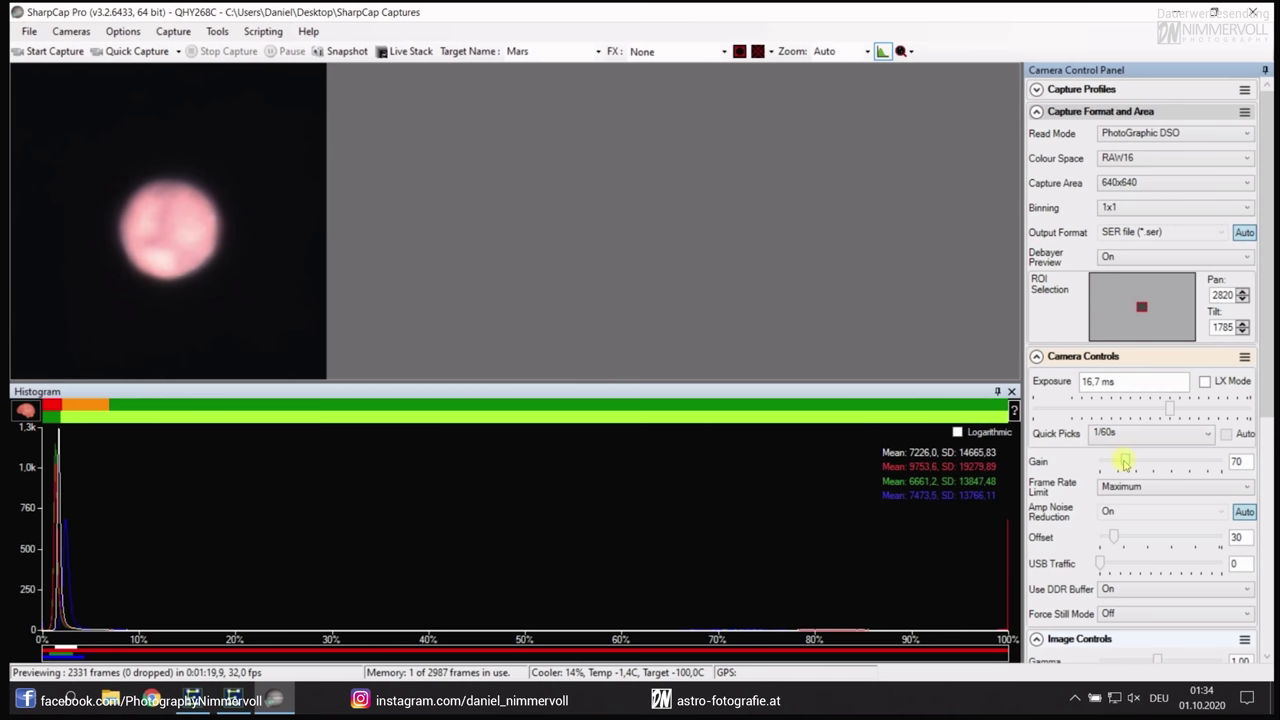
# Adjust Mars' colour balance by raising white balance green to 14 and trying blue at 27 before lowering blue again
pyautogui.scroll(-3, 1125, 461)
pyautogui.scroll(-2, 1125, 461)
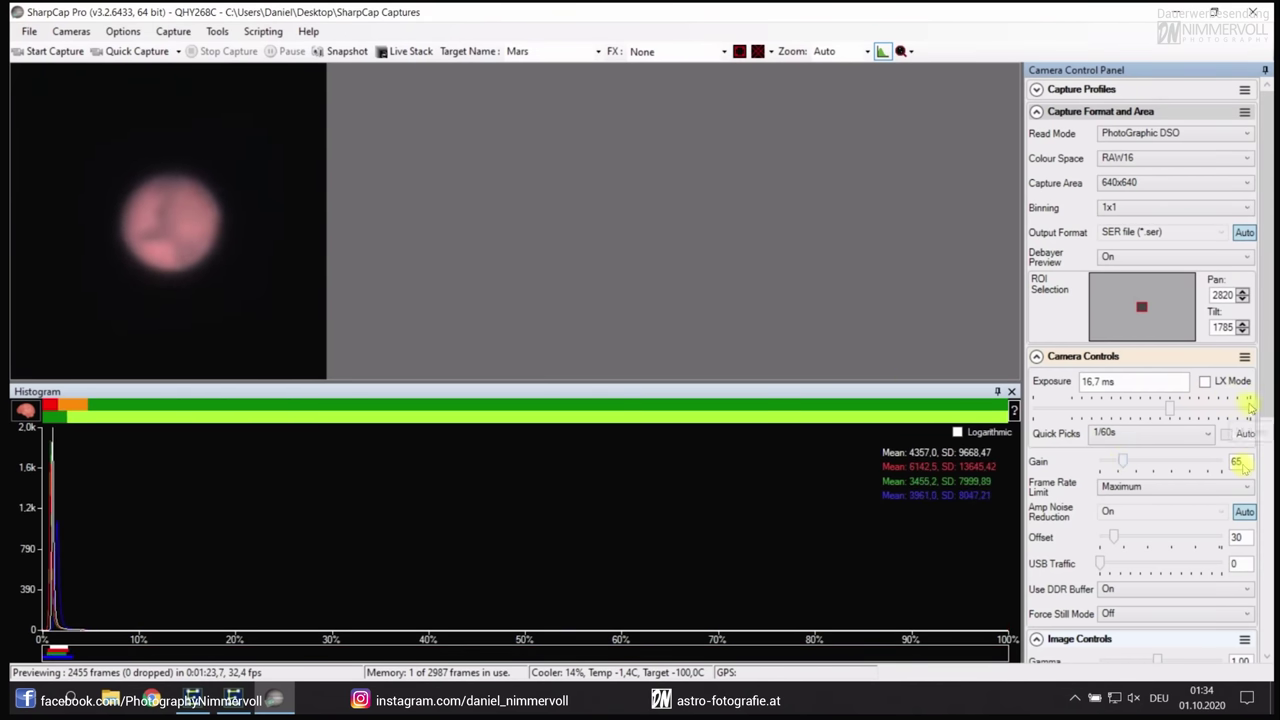
pyautogui.scroll(-5, 1246, 463)
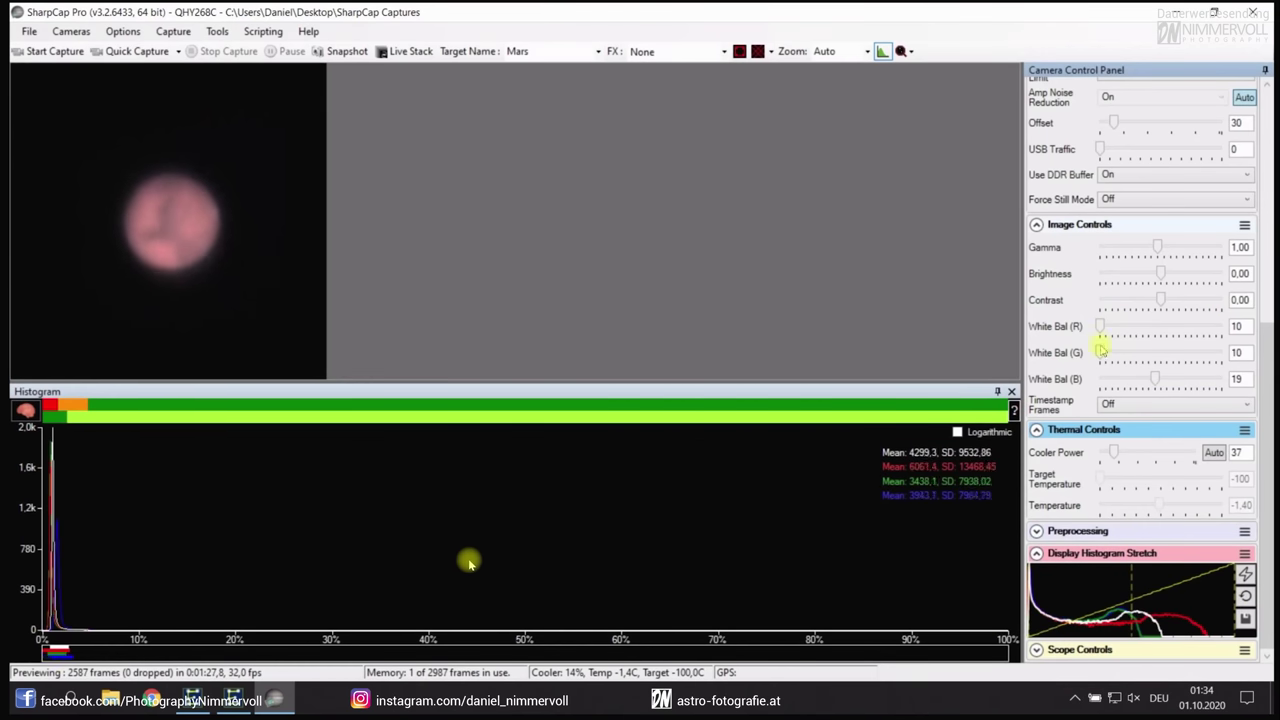
pyautogui.moveTo(1155, 380)
pyautogui.mouseDown()
pyautogui.moveTo(1122, 386)
pyautogui.moveTo(1170, 384)
pyautogui.mouseUp()
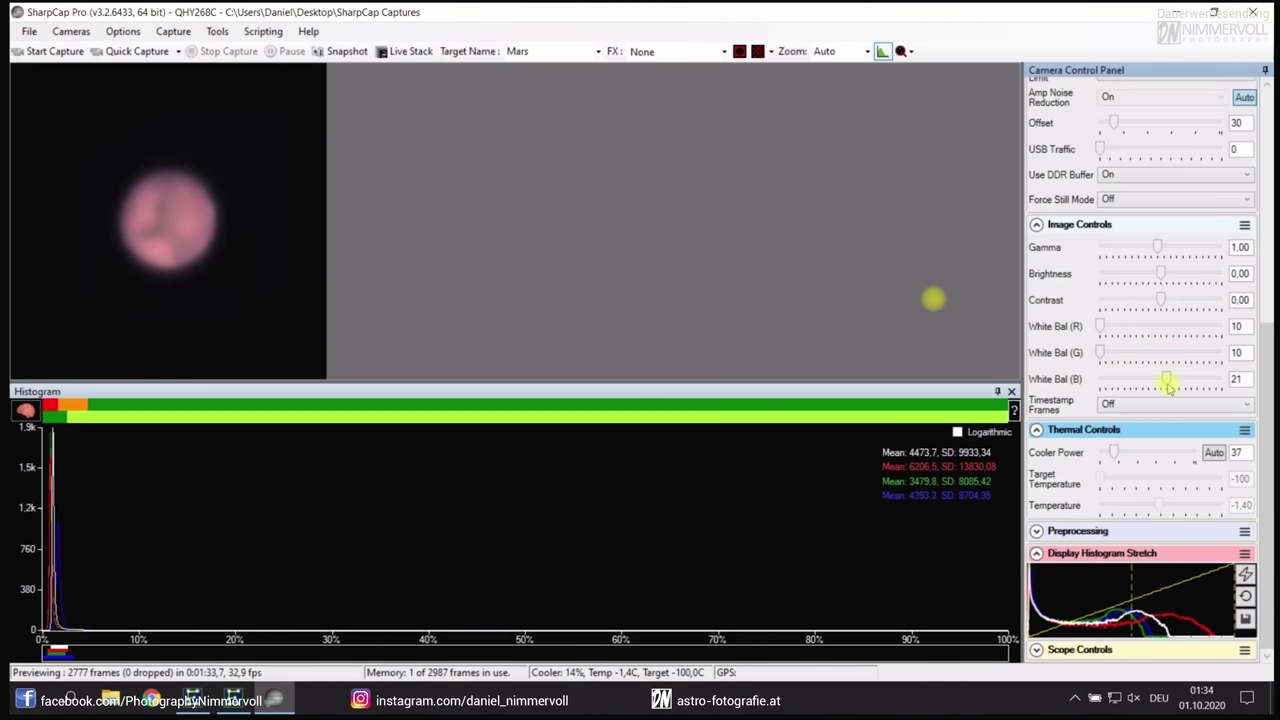
pyautogui.scroll(-1, 1170, 387)
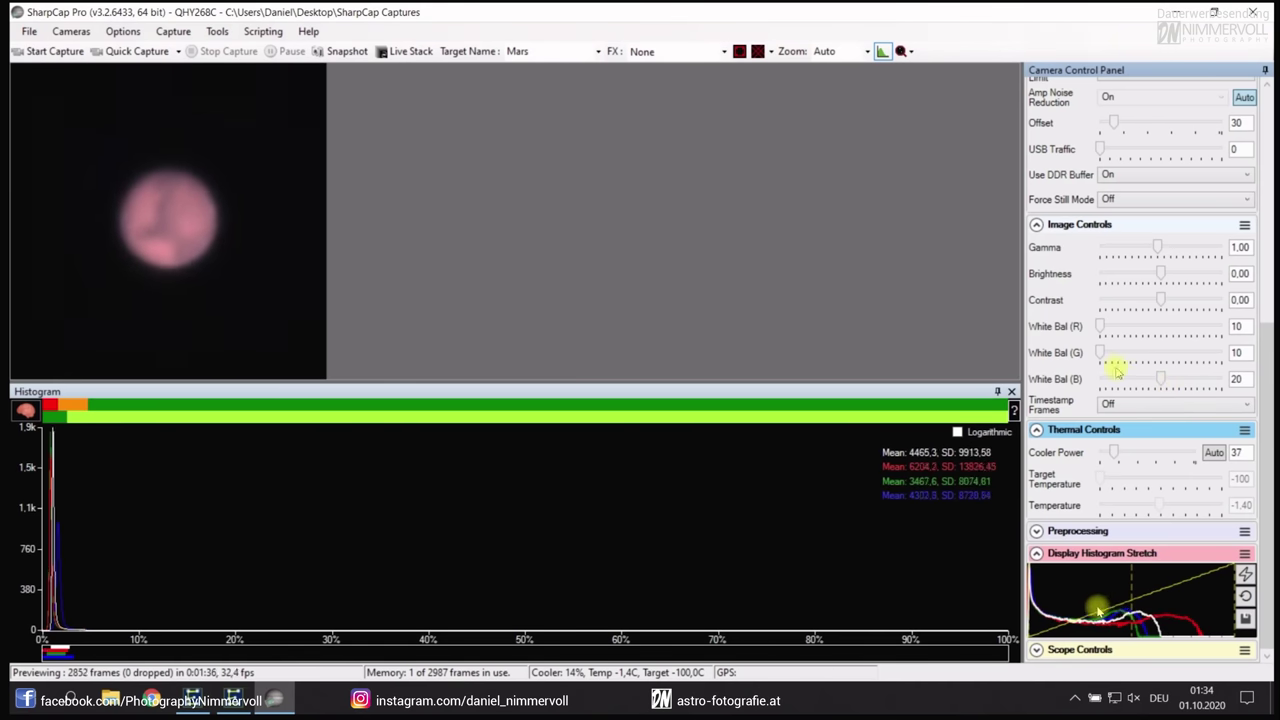
pyautogui.moveTo(1100, 352); pyautogui.dragTo(1122, 357)
pyautogui.scroll(3, 1165, 357)
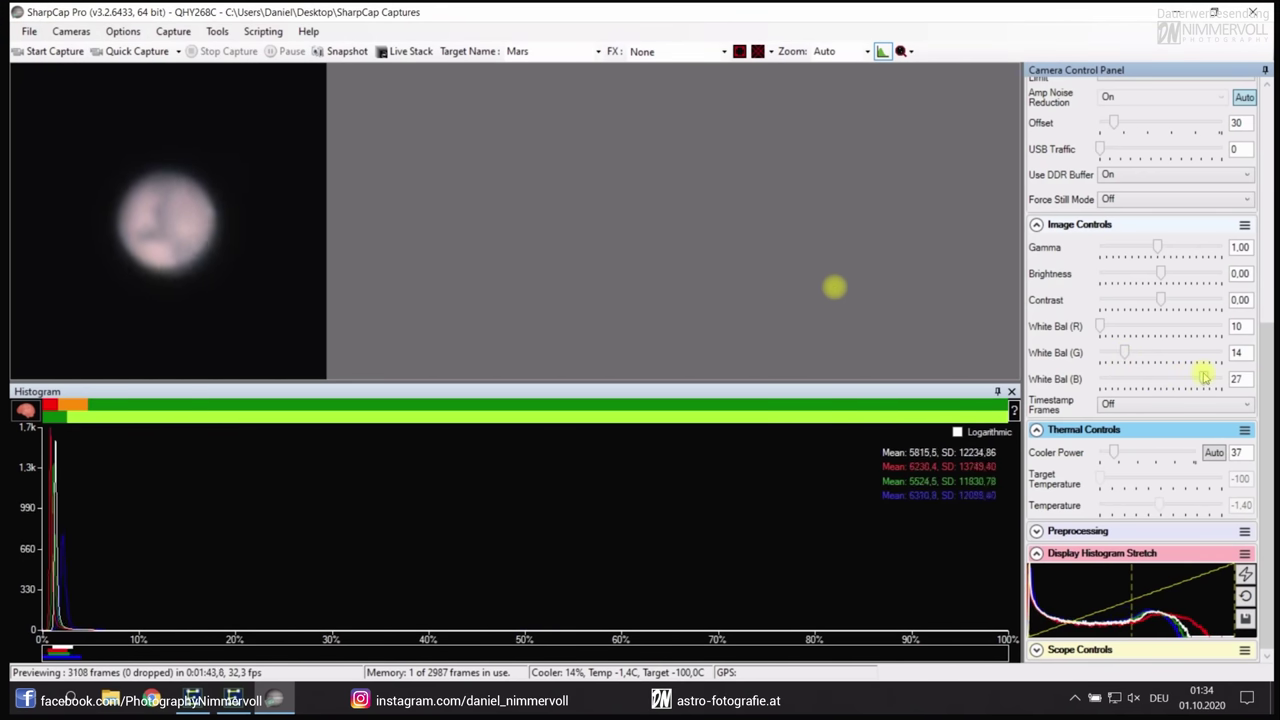
pyautogui.moveTo(1193, 378); pyautogui.dragTo(1167, 381)
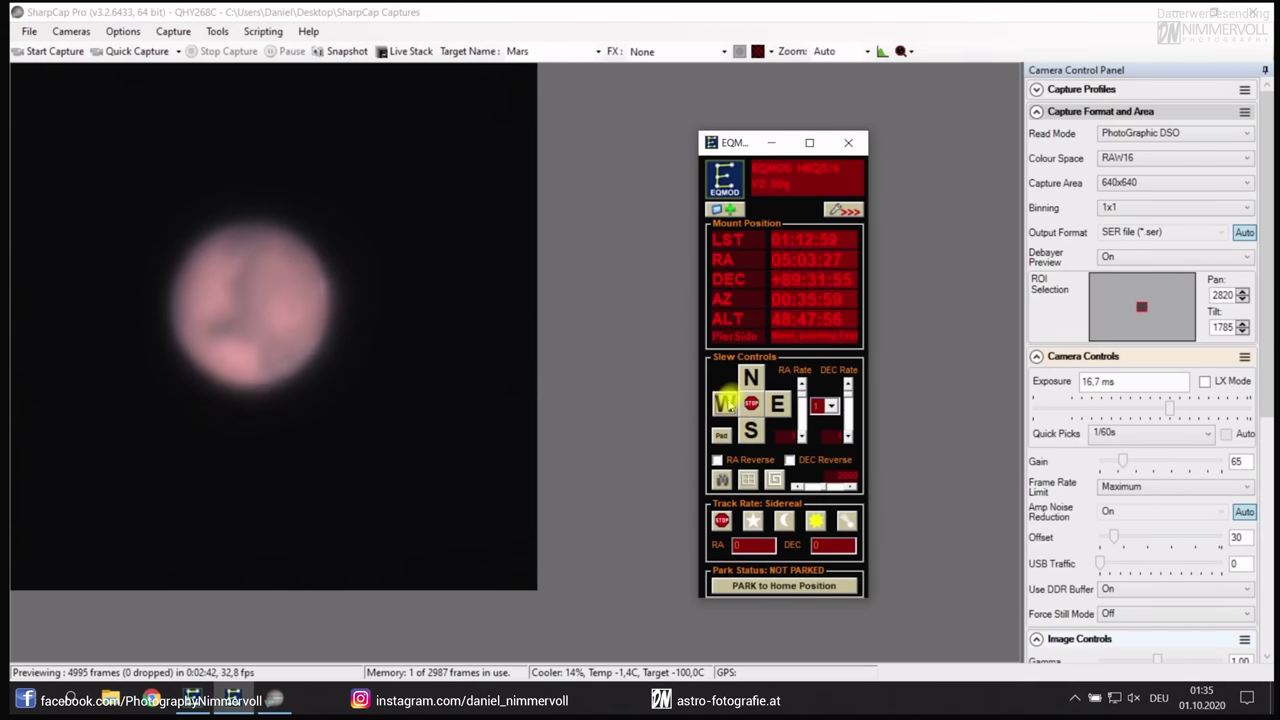
# Re-centre Mars with a small EQMOD slew west and open the capture configuration
pyautogui.click(724, 403)
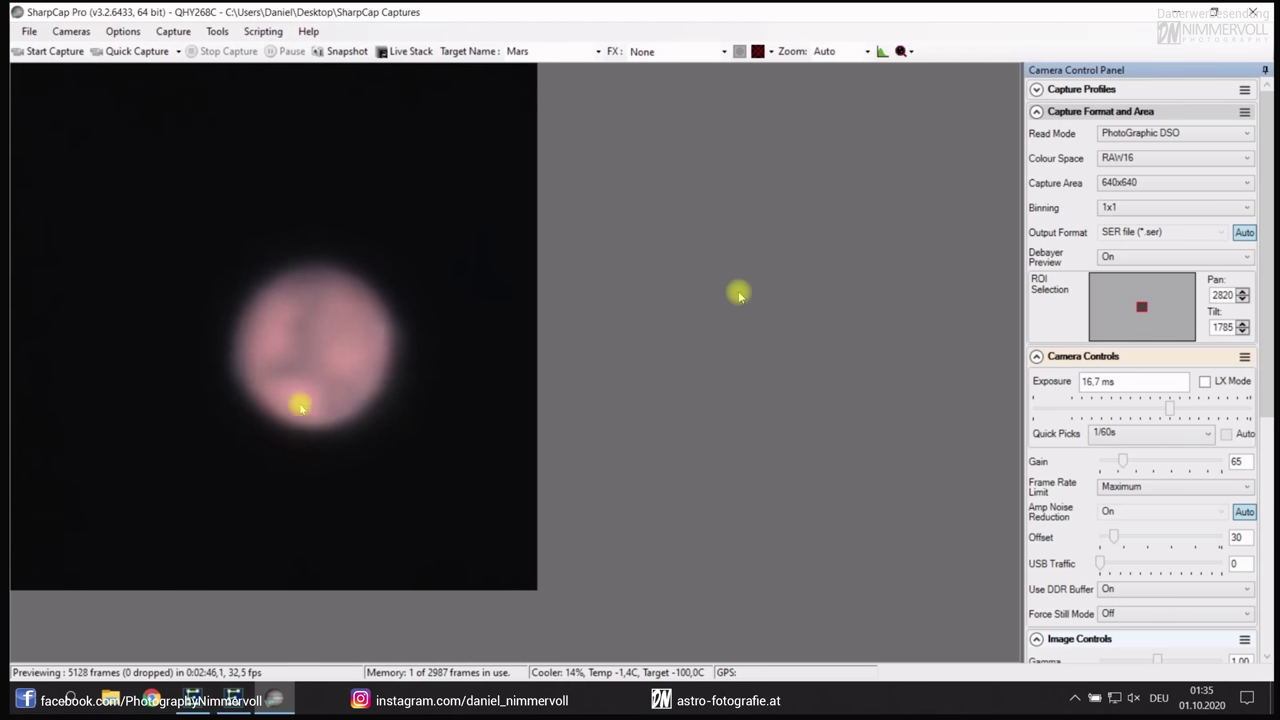
pyautogui.click(40, 51)
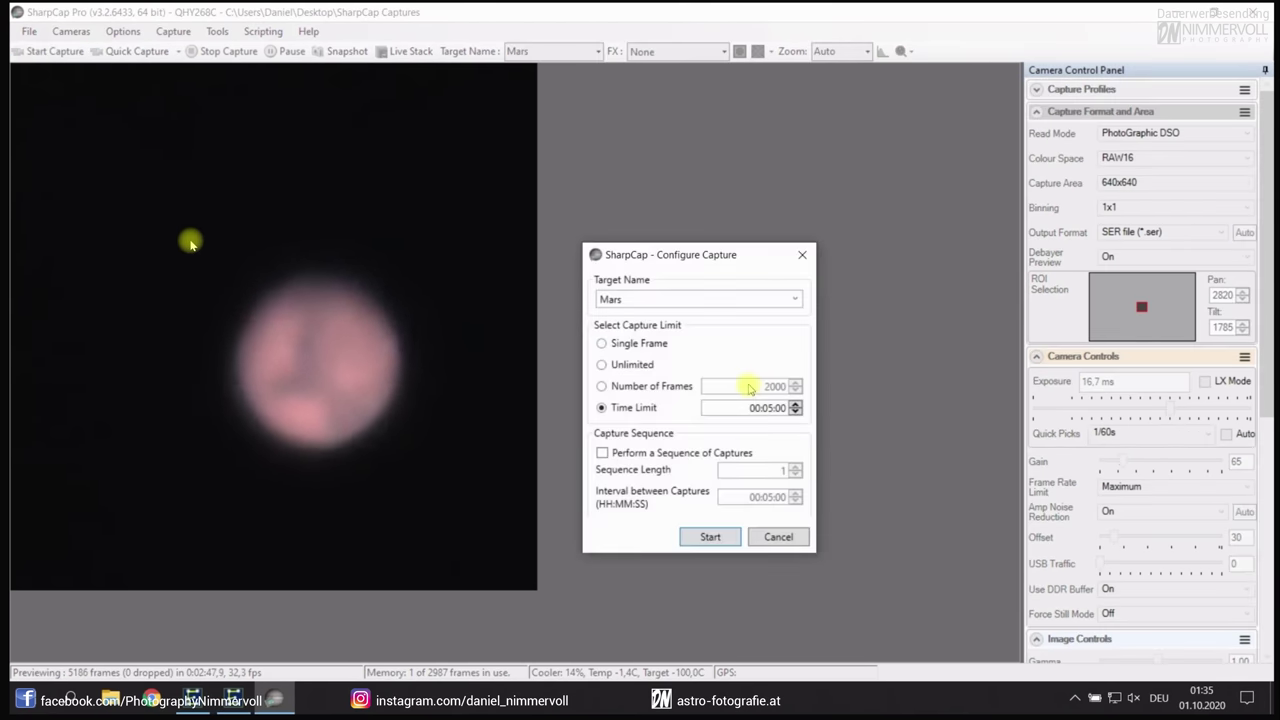